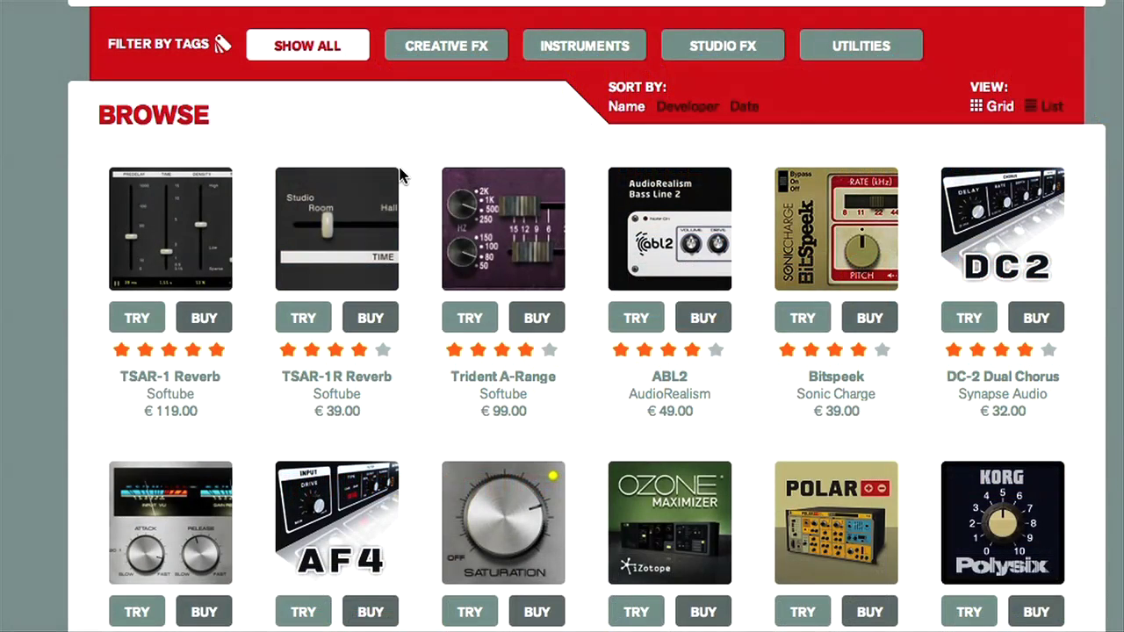
# - Filter the plug-in shop to Studio FX and open the Rough Rider heavy compressor
pyautogui.click(720, 48)
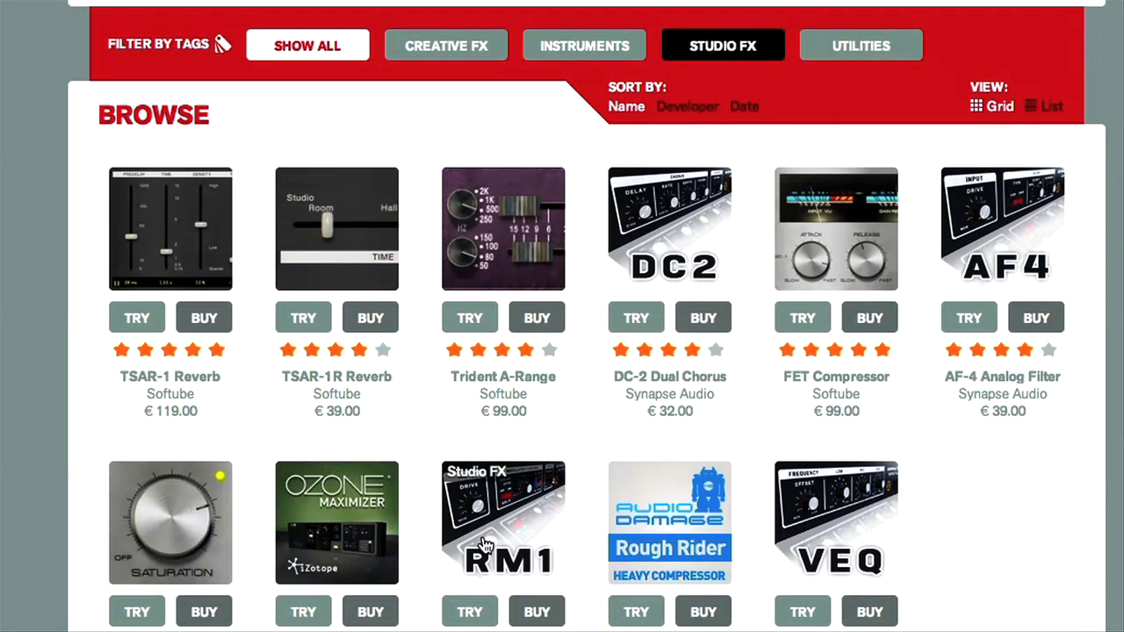
pyautogui.click(685, 539)
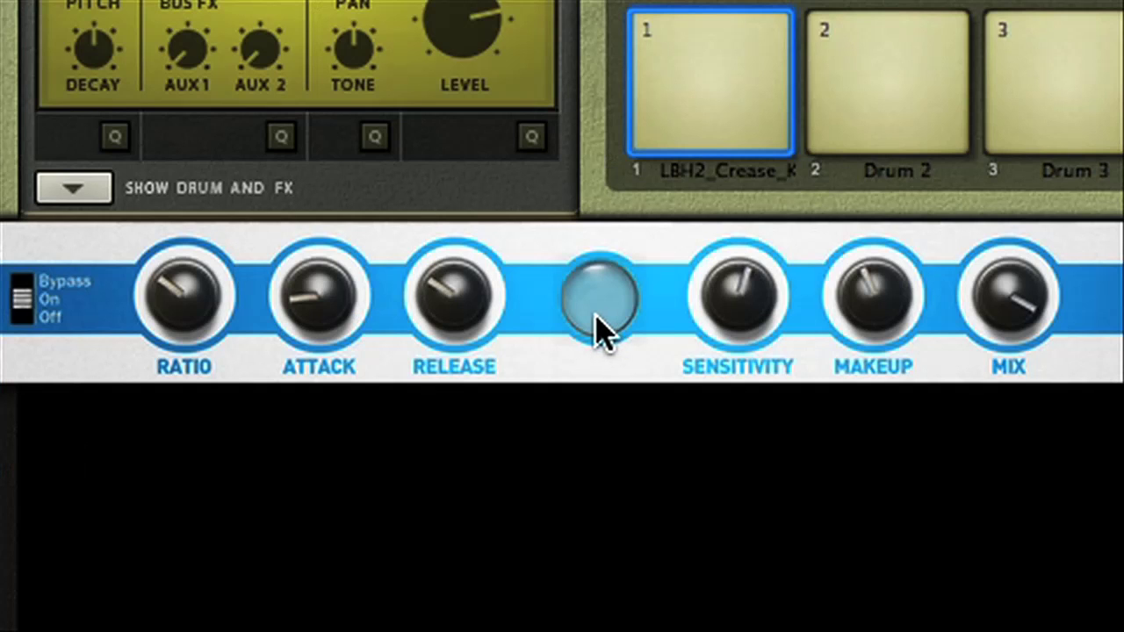
# - Select the Kong drum device, play the kit and switch the Rough Rider below it from bypass to on
pyautogui.click(746, 313)
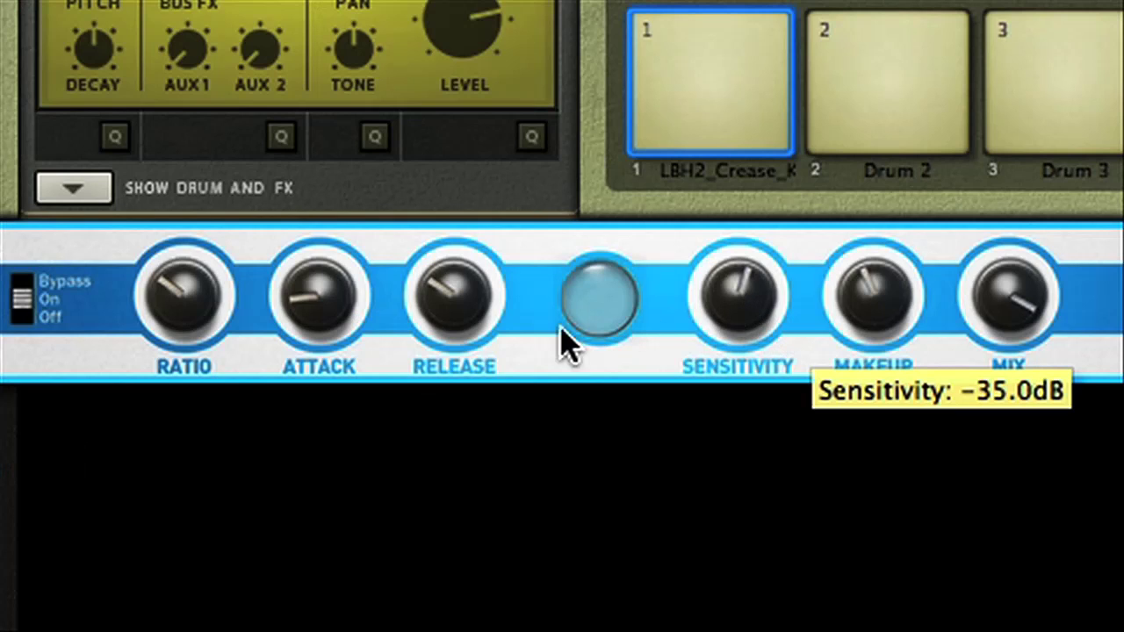
pyautogui.moveTo(180, 308)
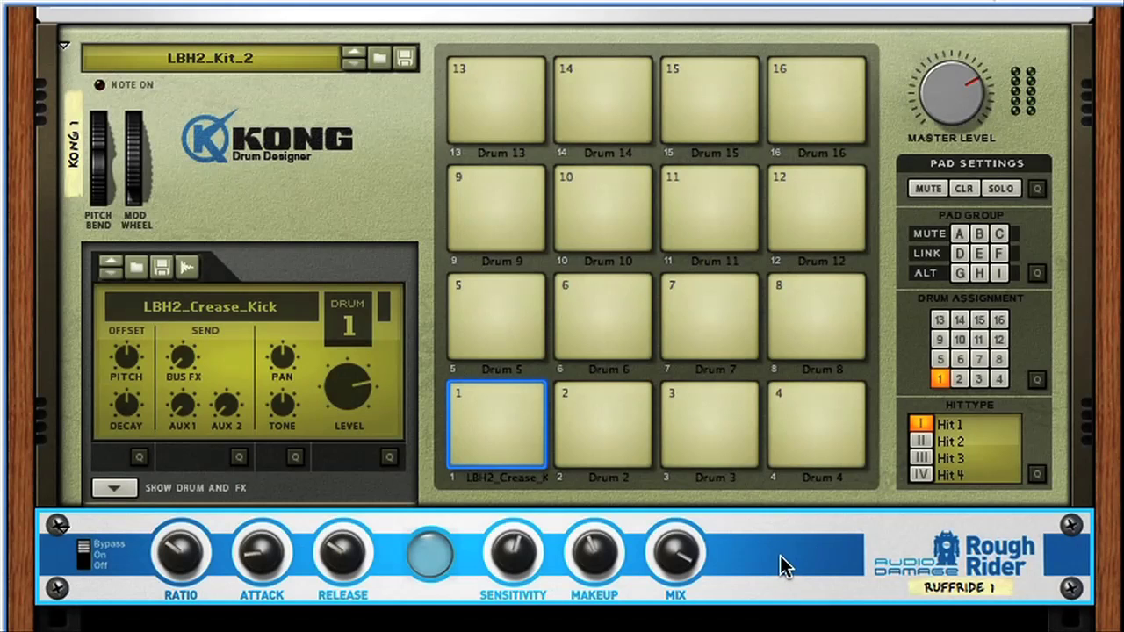
pyautogui.click(403, 226)
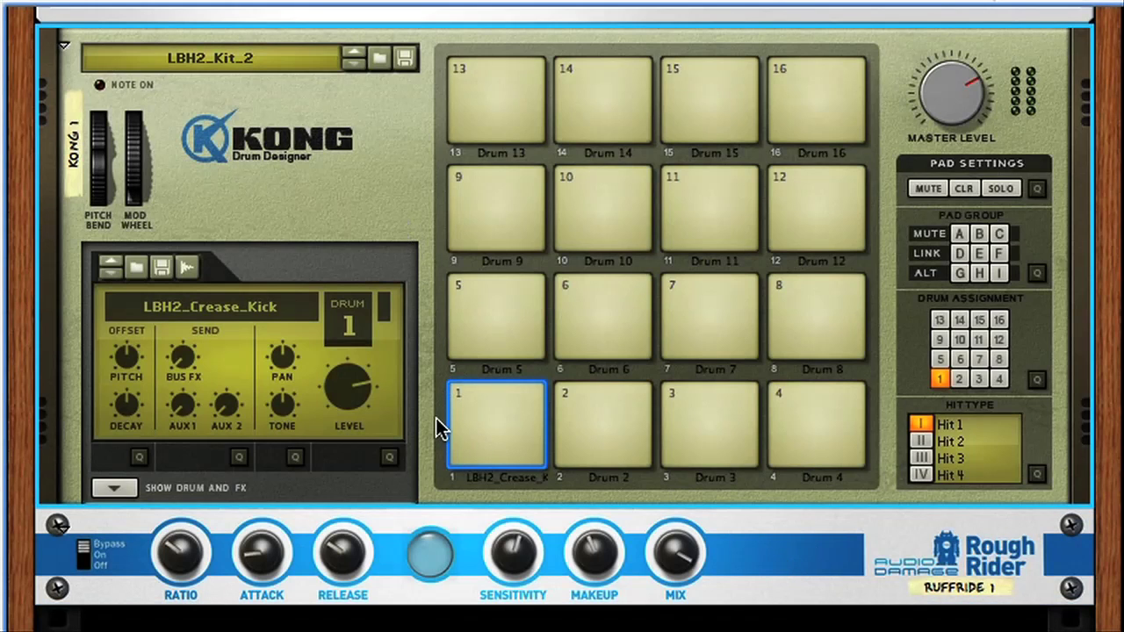
pyautogui.press('space')
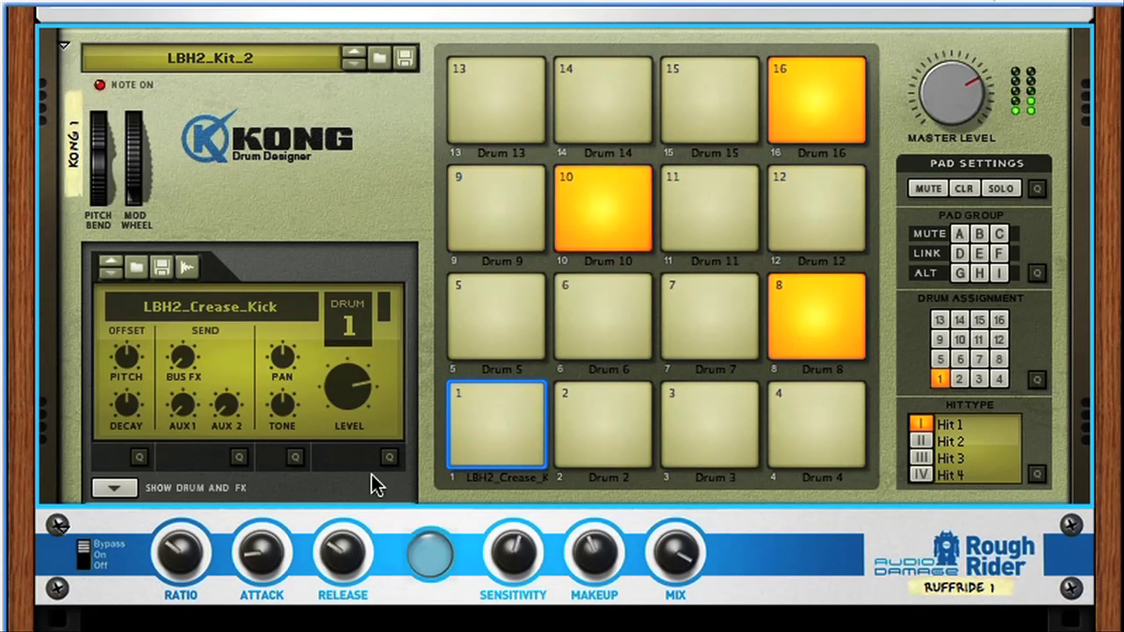
pyautogui.click(84, 551)
pyautogui.click(86, 553)
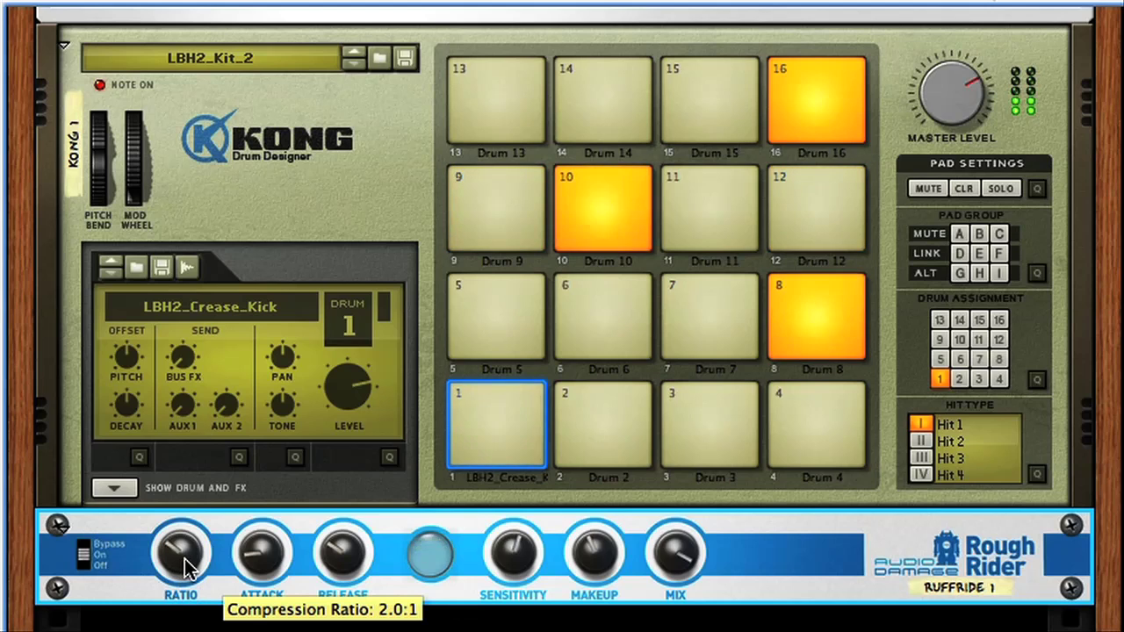
# - Set Rough Rider's ratio to about midway, attack to minimum and makeup to maximum, and compare the sound against bypass
pyautogui.moveTo(179, 562); pyautogui.dragTo(184, 548)
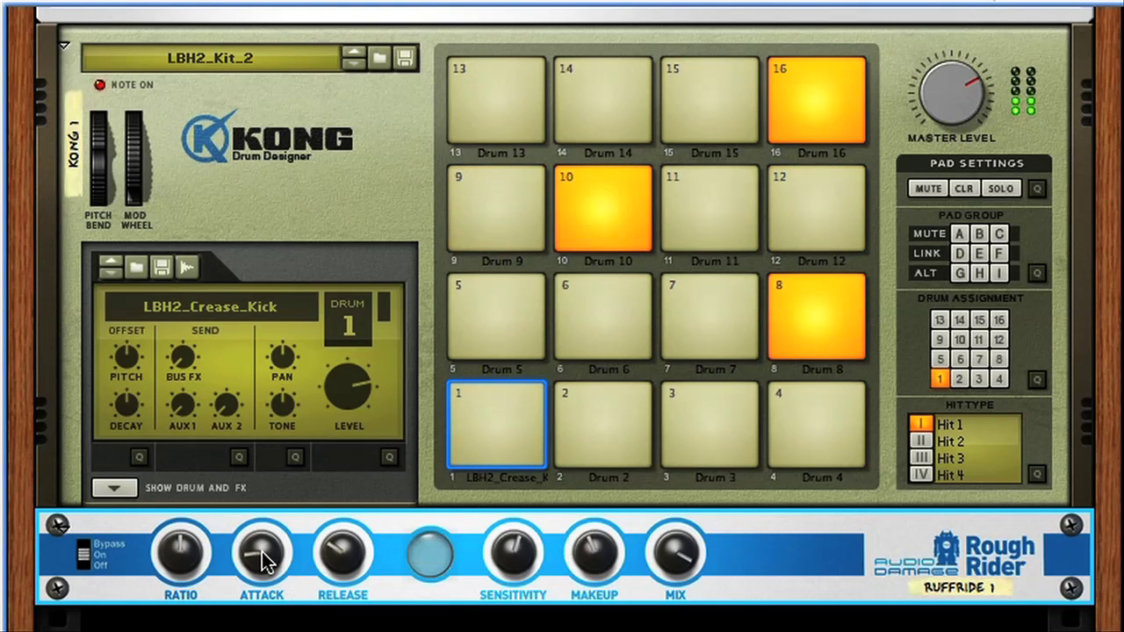
pyautogui.moveTo(261, 558); pyautogui.dragTo(261, 580)
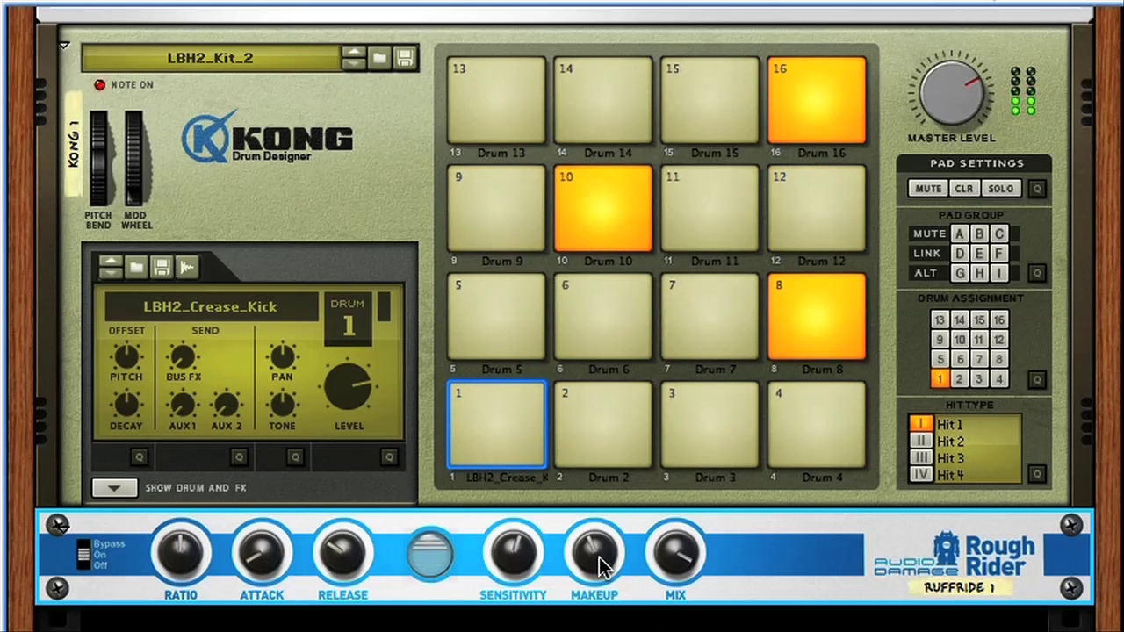
pyautogui.moveTo(599, 567)
pyautogui.moveTo(598, 567); pyautogui.dragTo(597, 484)
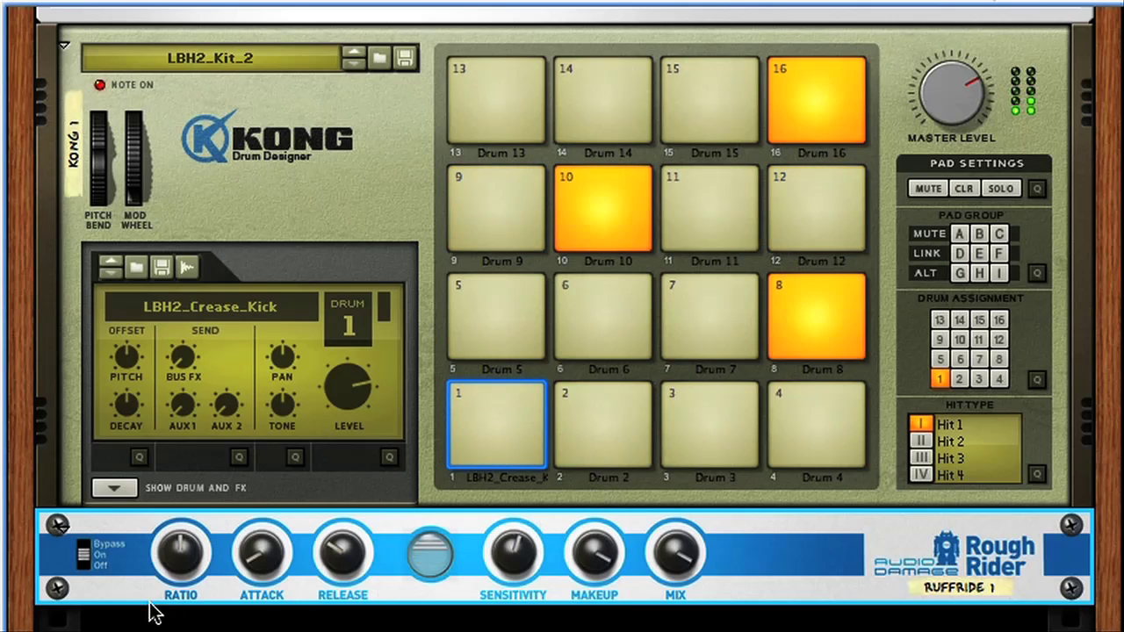
pyautogui.click(83, 551)
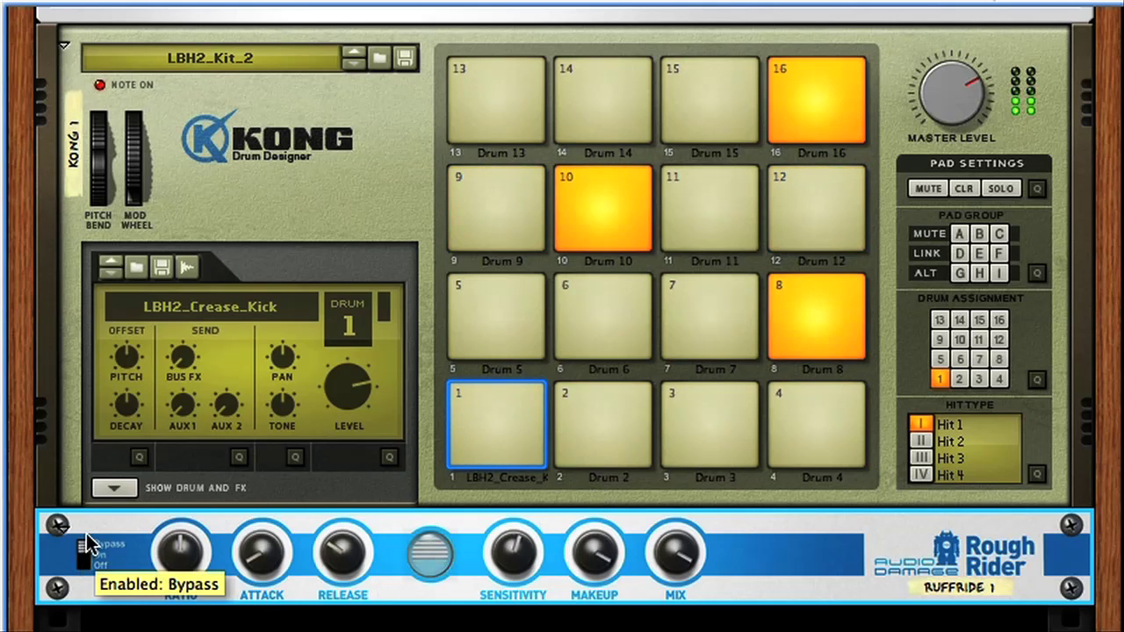
pyautogui.click(83, 555)
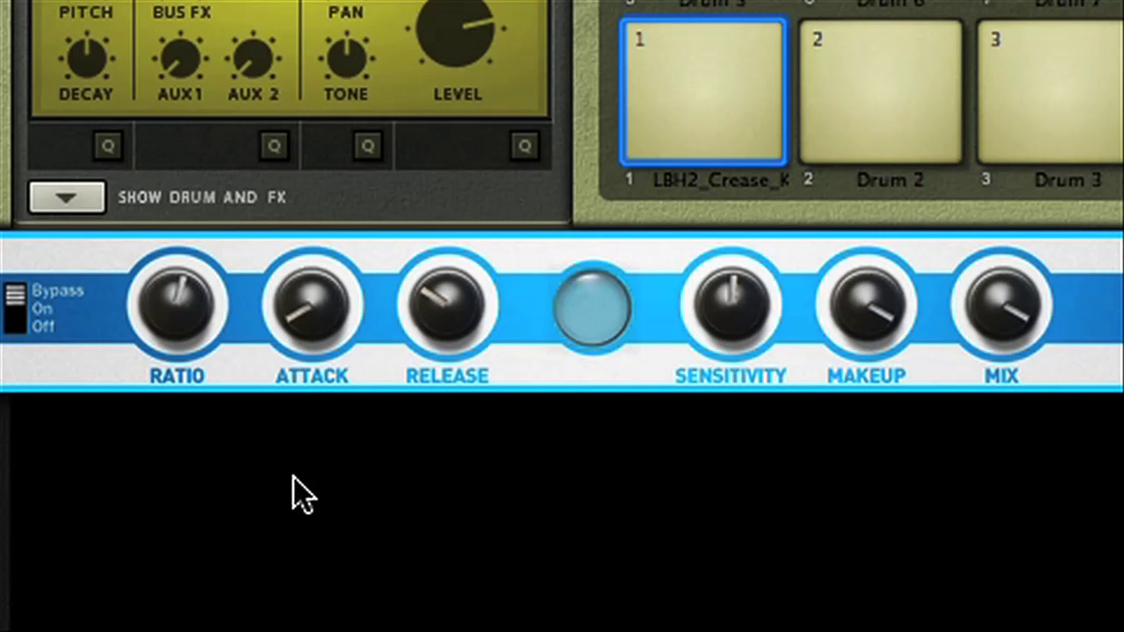
# - Set Rough Rider's ratio to maximum and release to minimum, and switch the compressor on for the kick
pyautogui.moveTo(183, 321); pyautogui.dragTo(188, 244)
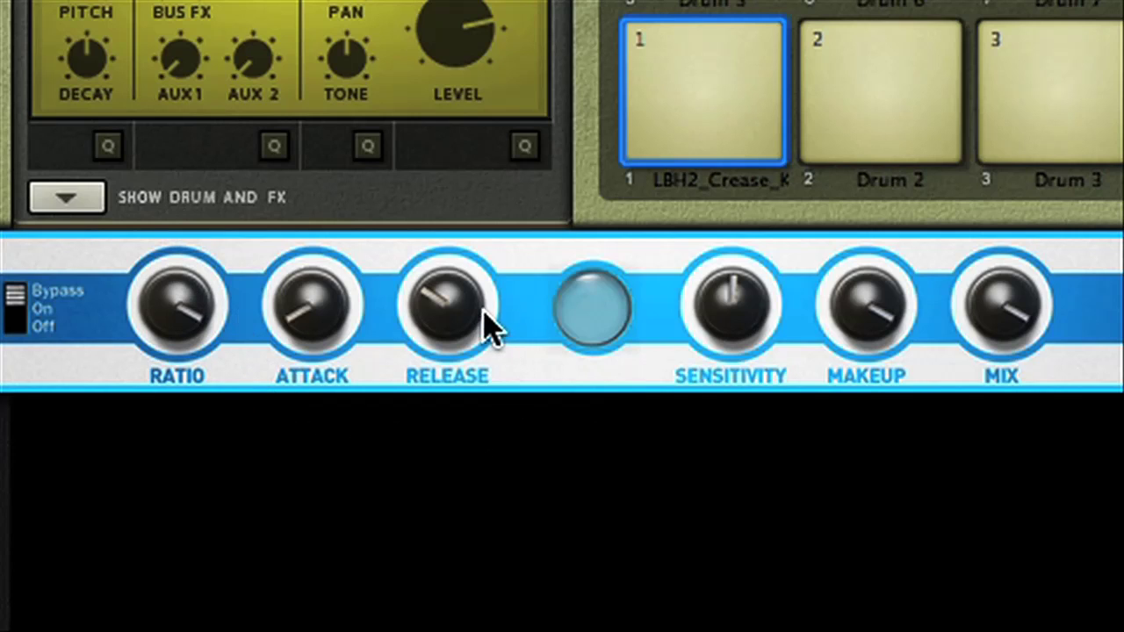
pyautogui.moveTo(448, 312)
pyautogui.moveTo(448, 312); pyautogui.dragTo(463, 426)
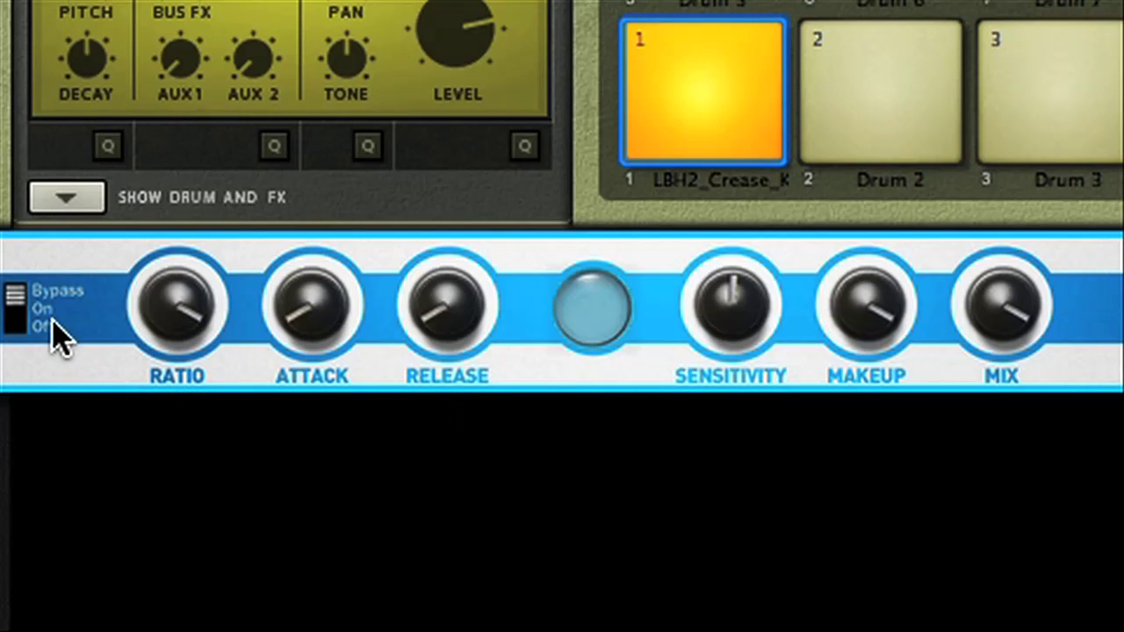
pyautogui.click(14, 308)
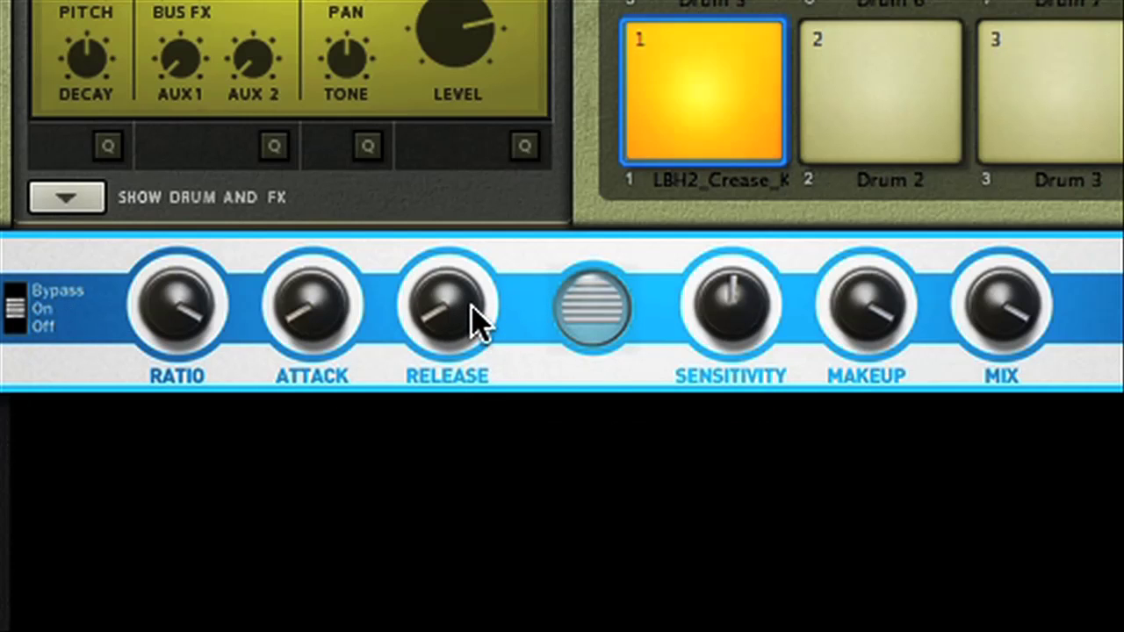
# - Gradually raise Rough Rider's release time to about 60 while the kick plays
pyautogui.moveTo(450, 321)
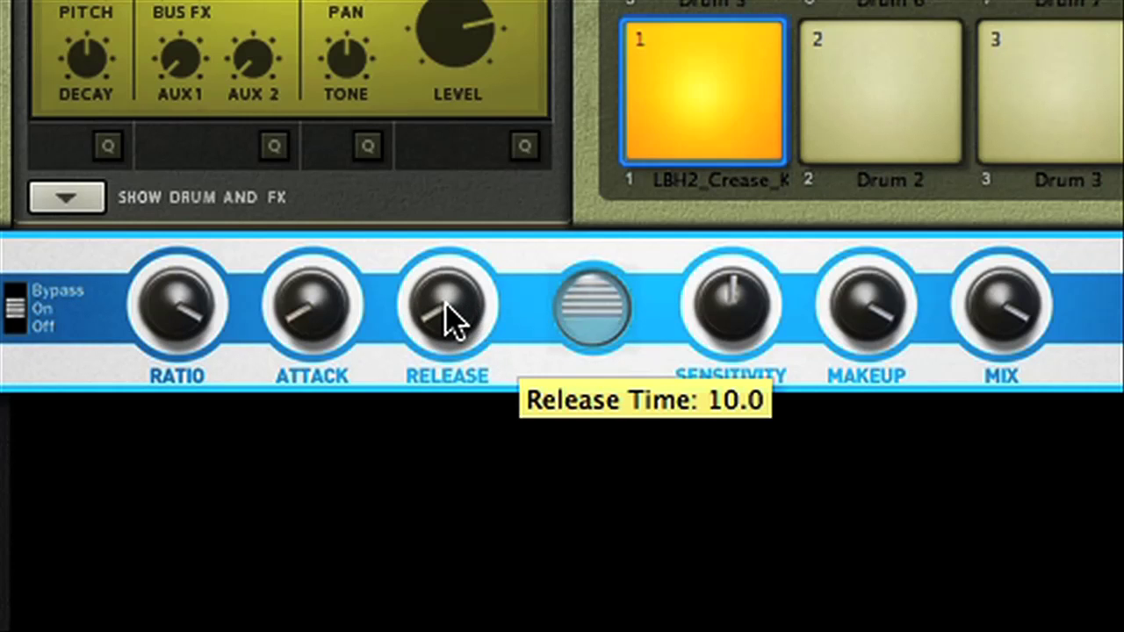
pyautogui.scroll(6, 449, 320)
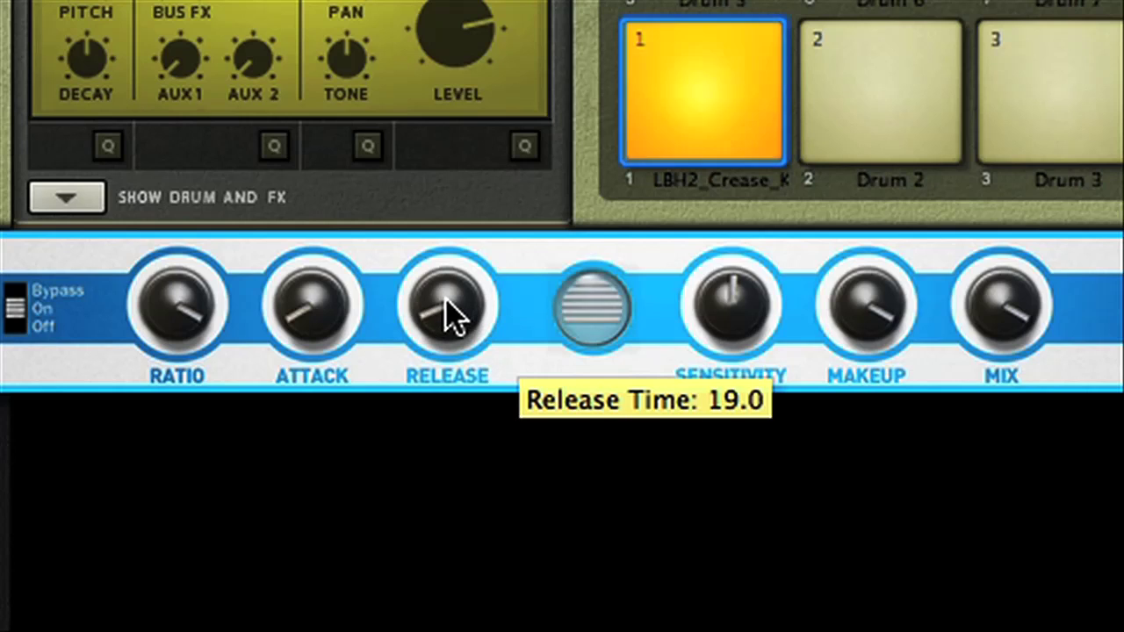
pyautogui.scroll(3, 449, 320)
pyautogui.scroll(3, 449, 321)
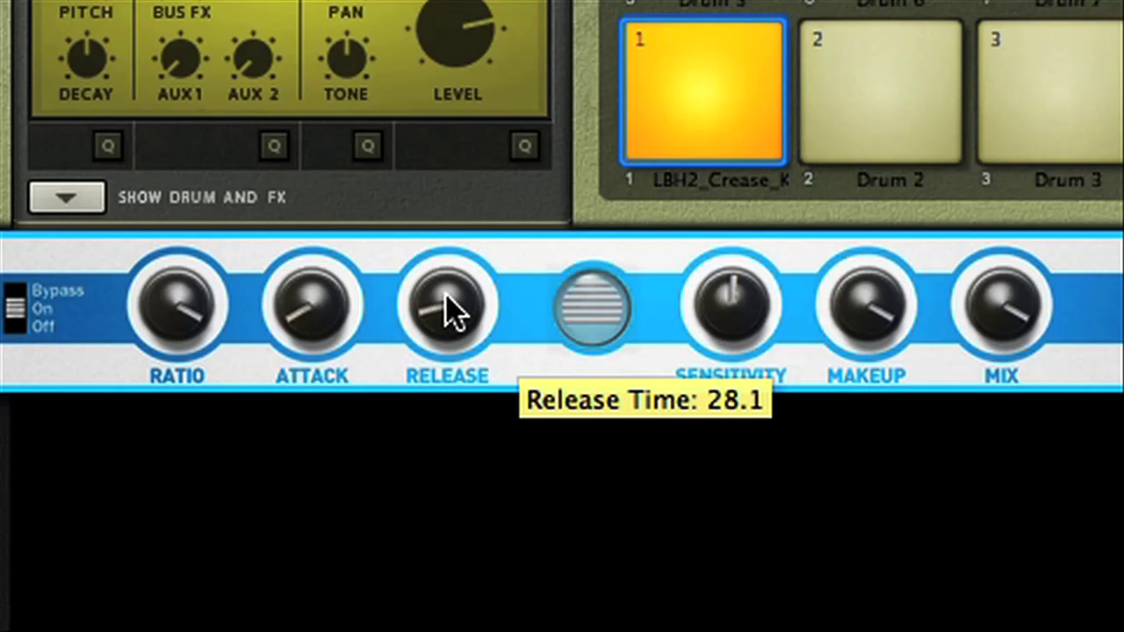
pyautogui.scroll(3, 450, 309)
pyautogui.scroll(3, 450, 307)
pyautogui.scroll(3, 450, 303)
pyautogui.scroll(3, 449, 301)
pyautogui.scroll(3, 450, 301)
pyautogui.scroll(3, 449, 299)
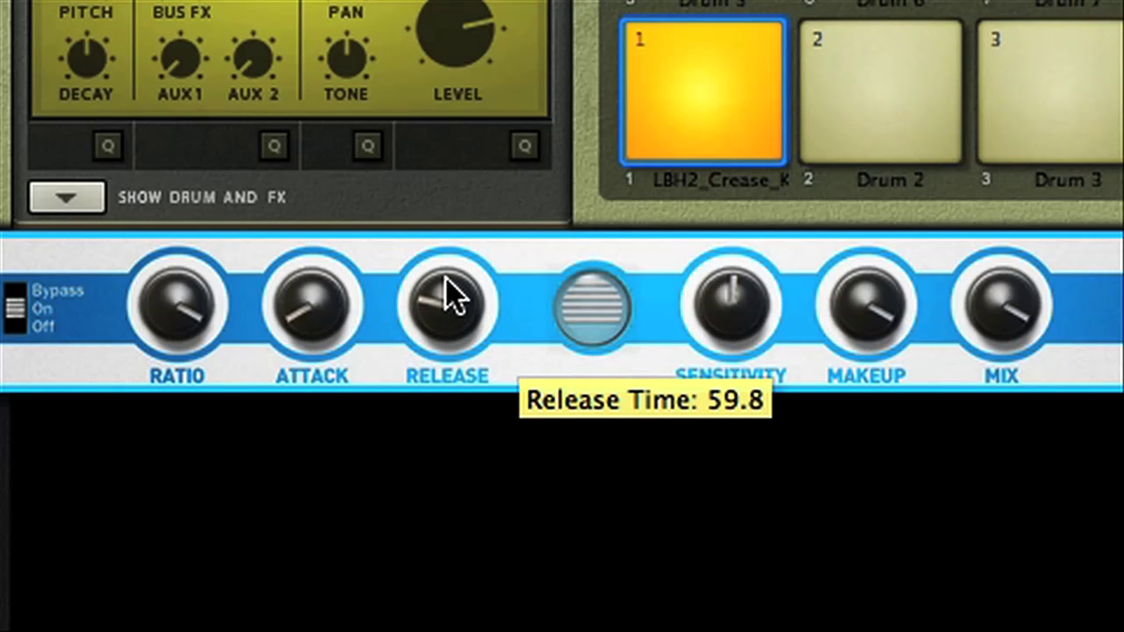
pyautogui.scroll(3, 451, 296)
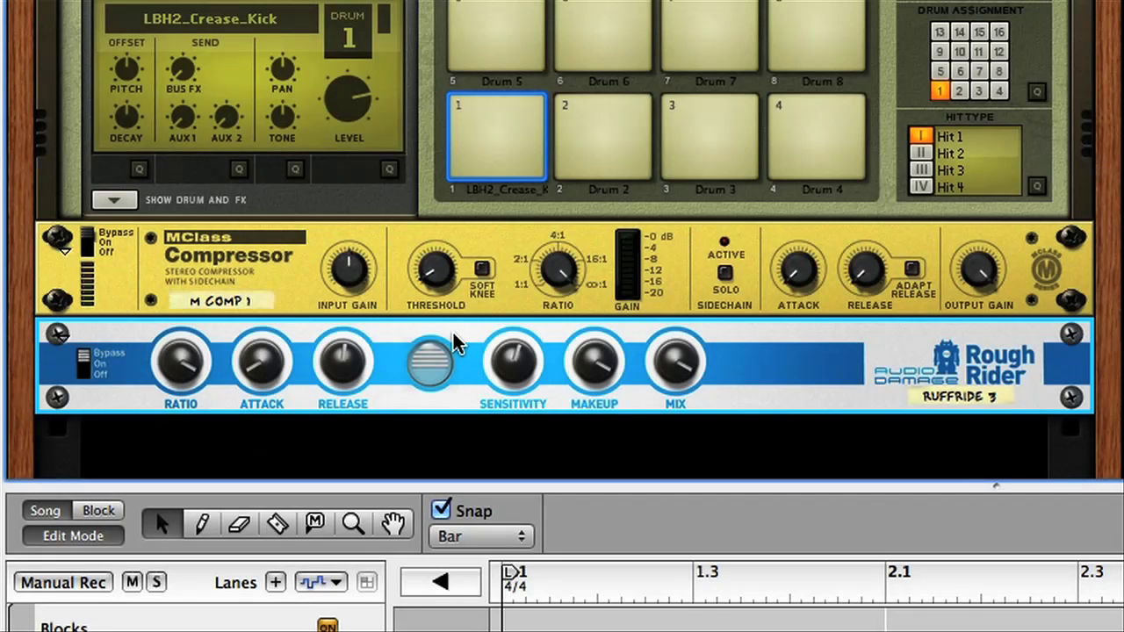
# - Play the kick through the MClass Compressor switched on, and raise its release slightly
pyautogui.click(518, 244)
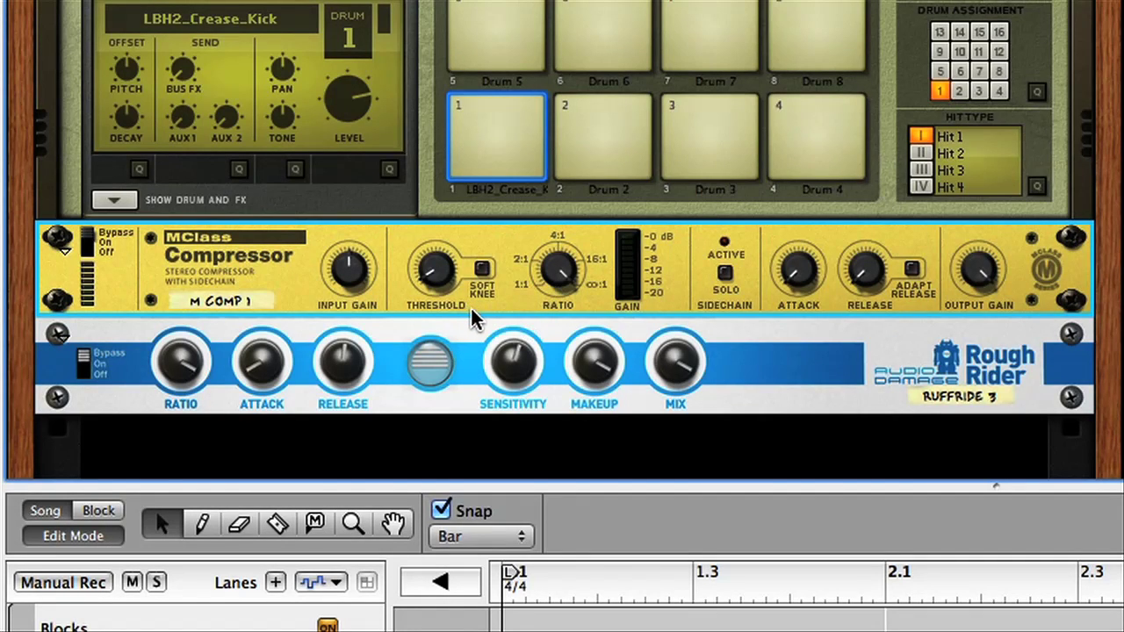
pyautogui.press('space')
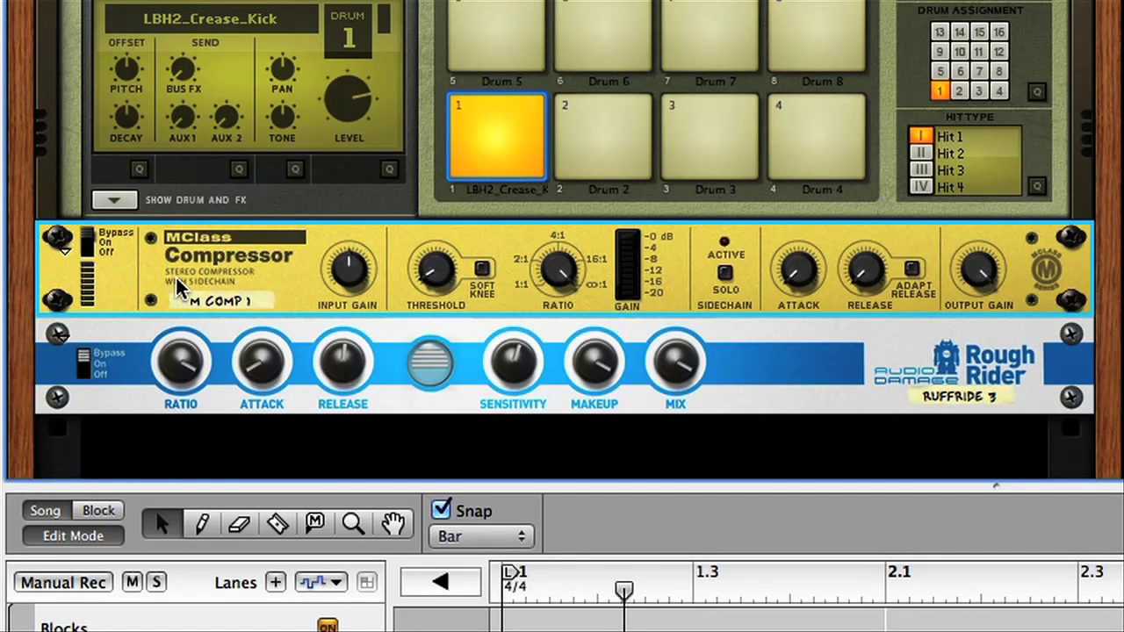
pyautogui.click(86, 241)
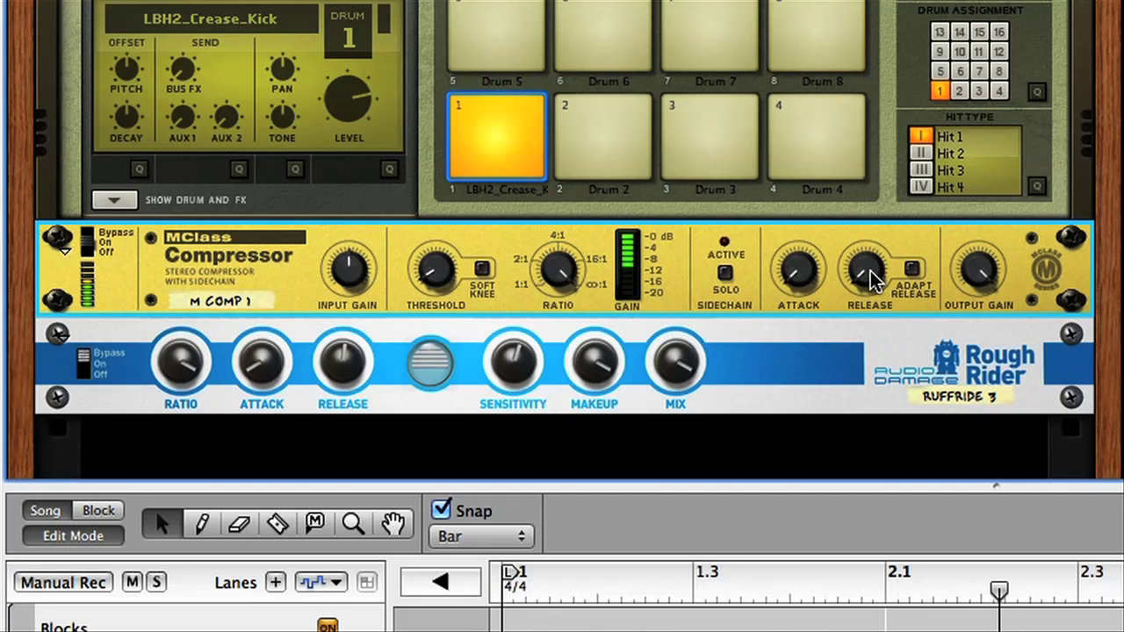
pyautogui.moveTo(873, 280)
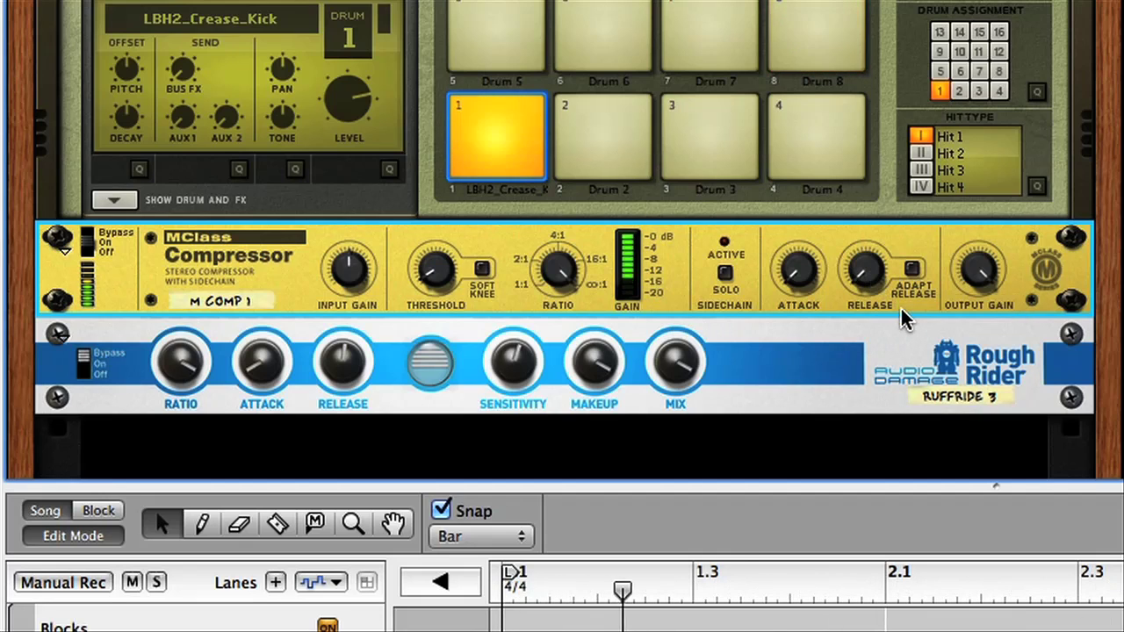
pyautogui.moveTo(872, 279); pyautogui.dragTo(875, 265)
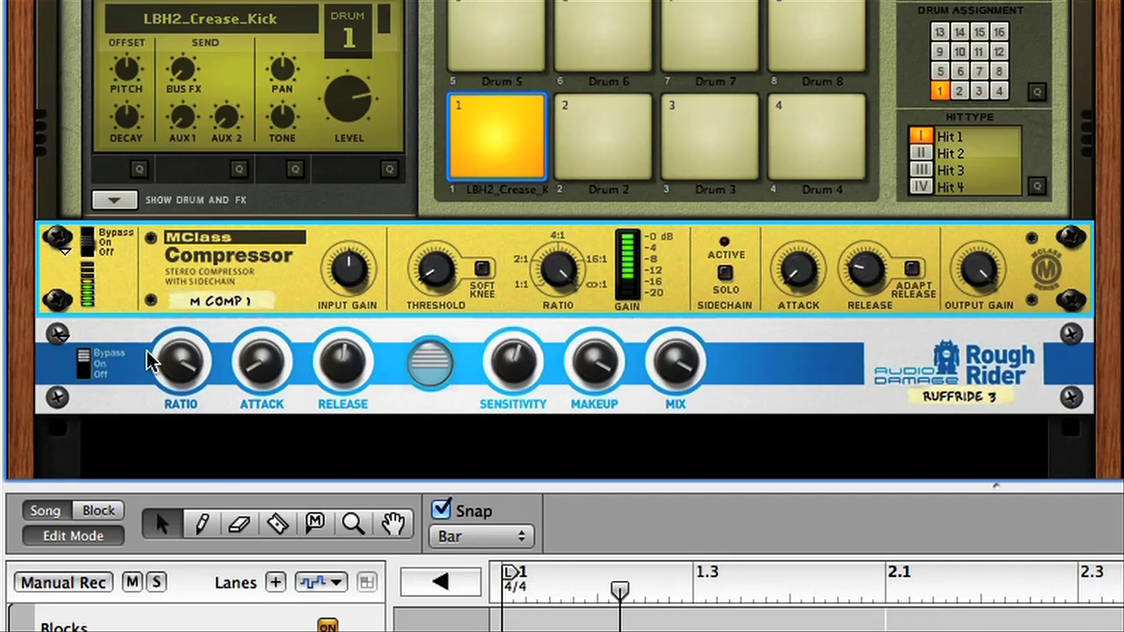
# - Bypass the MClass Compressor and switch on the Rough Rider below it to compare the two
pyautogui.click(88, 228)
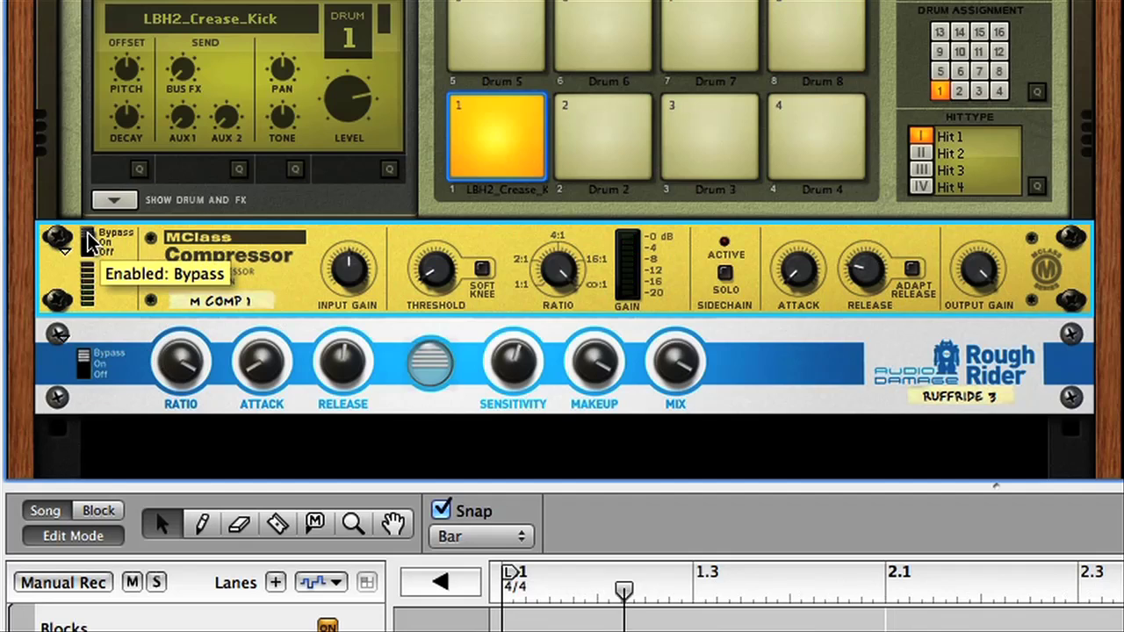
pyautogui.click(84, 240)
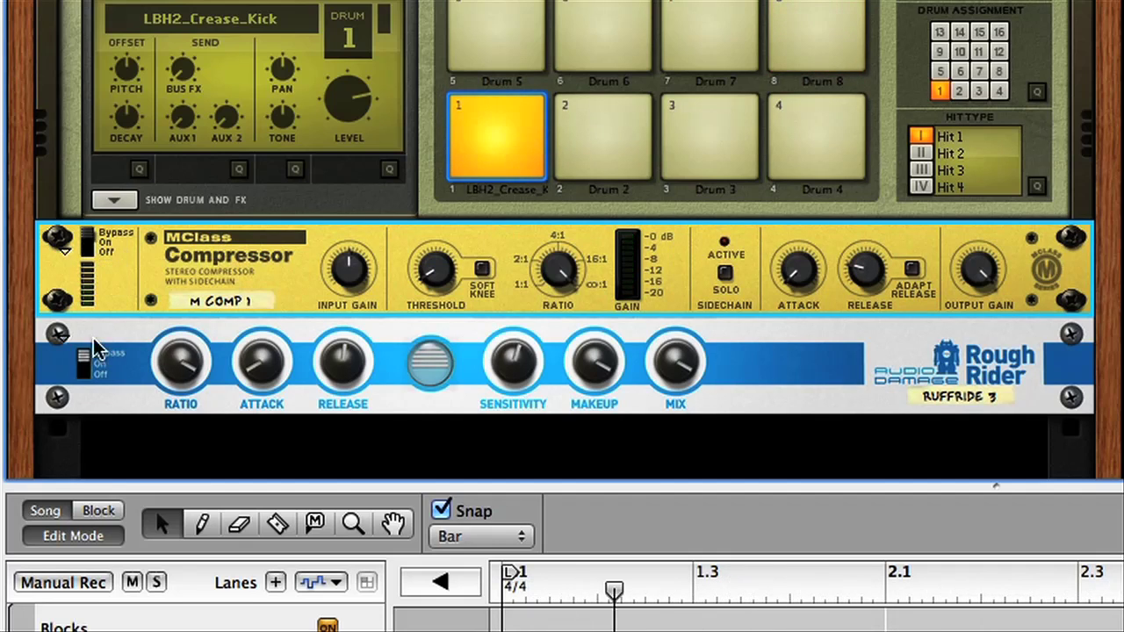
pyautogui.click(81, 361)
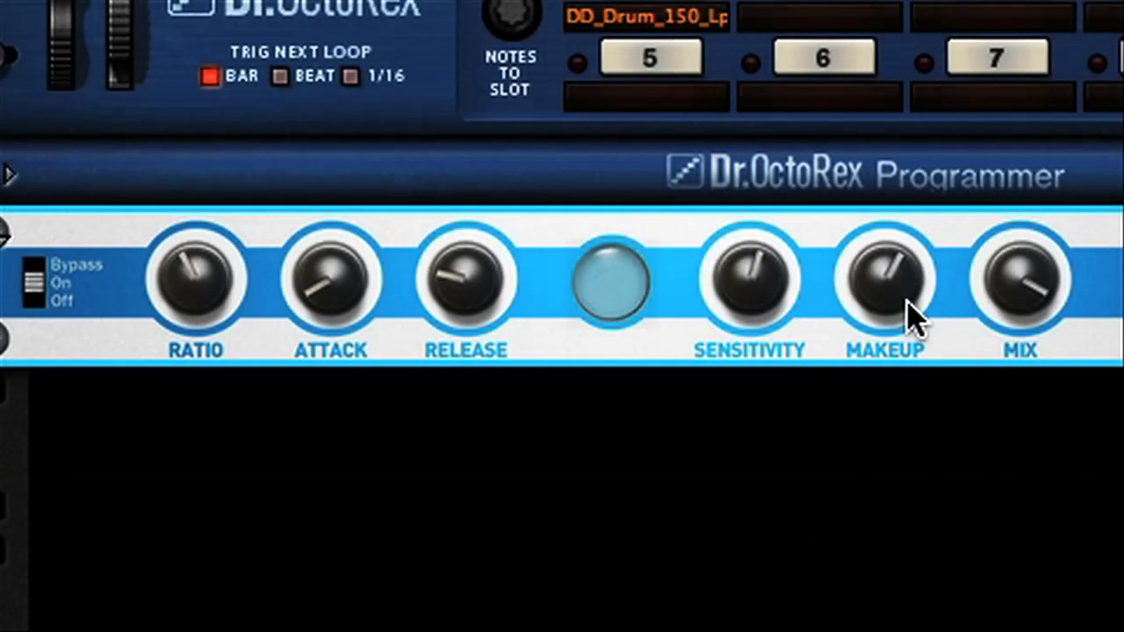
# - Fine-tune the makeup of the Rough Rider on the Dr. OctoRex loop and compare bypass with on
pyautogui.moveTo(887, 291)
pyautogui.mouseDown()
pyautogui.moveTo(891, 218)
pyautogui.moveTo(879, 287)
pyautogui.mouseUp()
pyautogui.moveTo(32, 293); pyautogui.dragTo(32, 268)
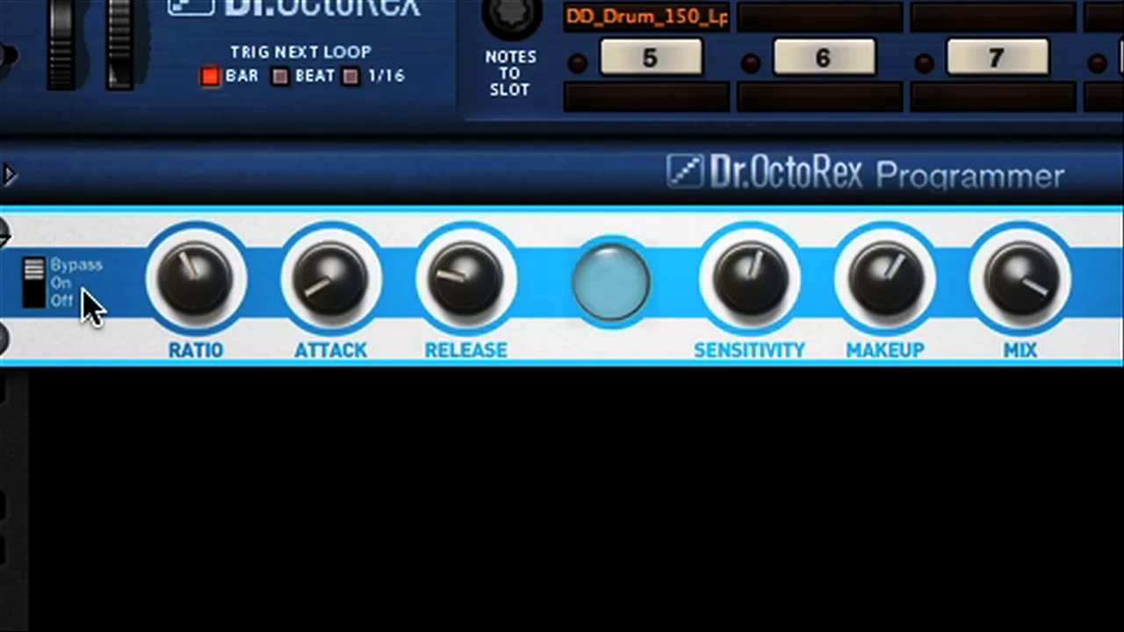
pyautogui.click(33, 273)
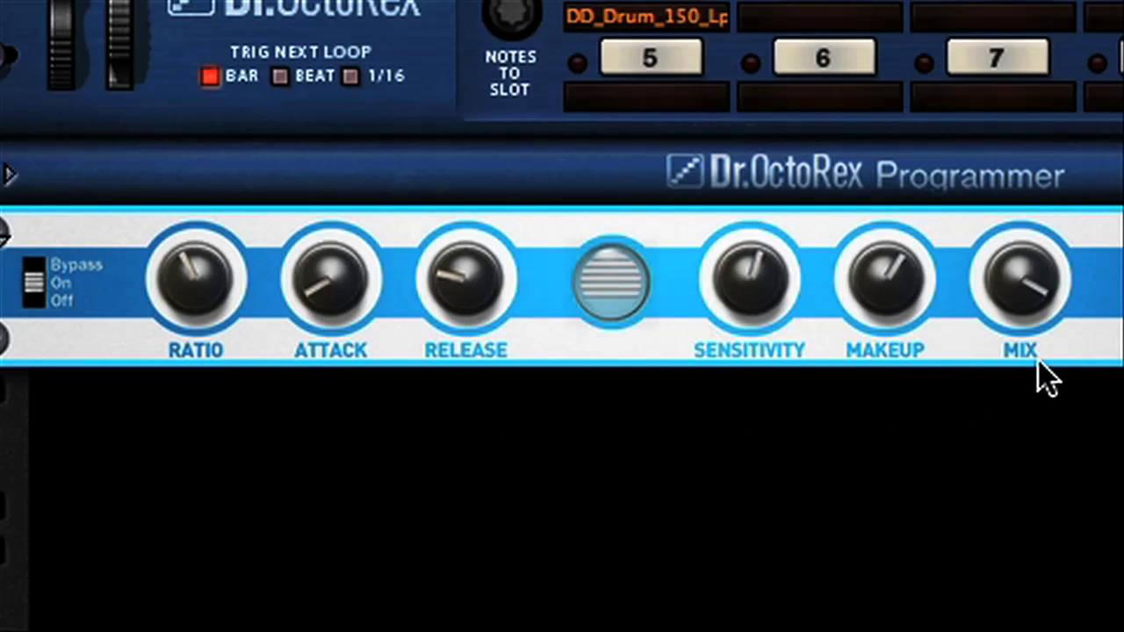
# - Lower the Rough Rider's mix to slightly above midway for parallel compression and compare the loop against bypass
pyautogui.moveTo(1024, 296); pyautogui.dragTo(1024, 337)
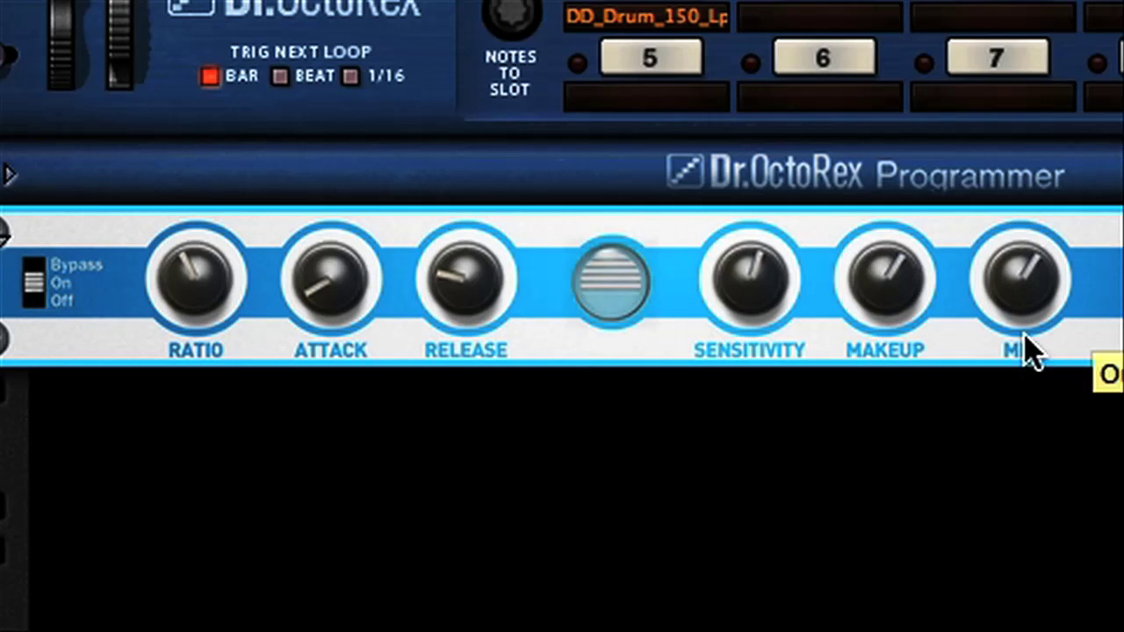
pyautogui.click(35, 285)
pyautogui.click(35, 287)
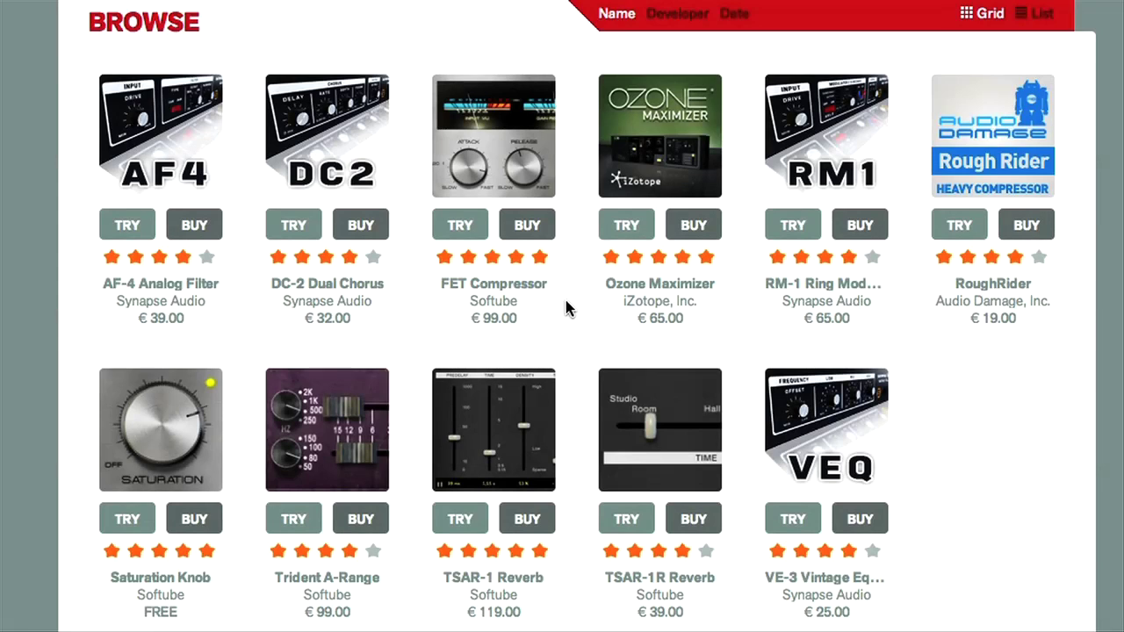
# - Choose the Softube FET Compressor in the shop, and switch on its device in the rack
pyautogui.click(492, 153)
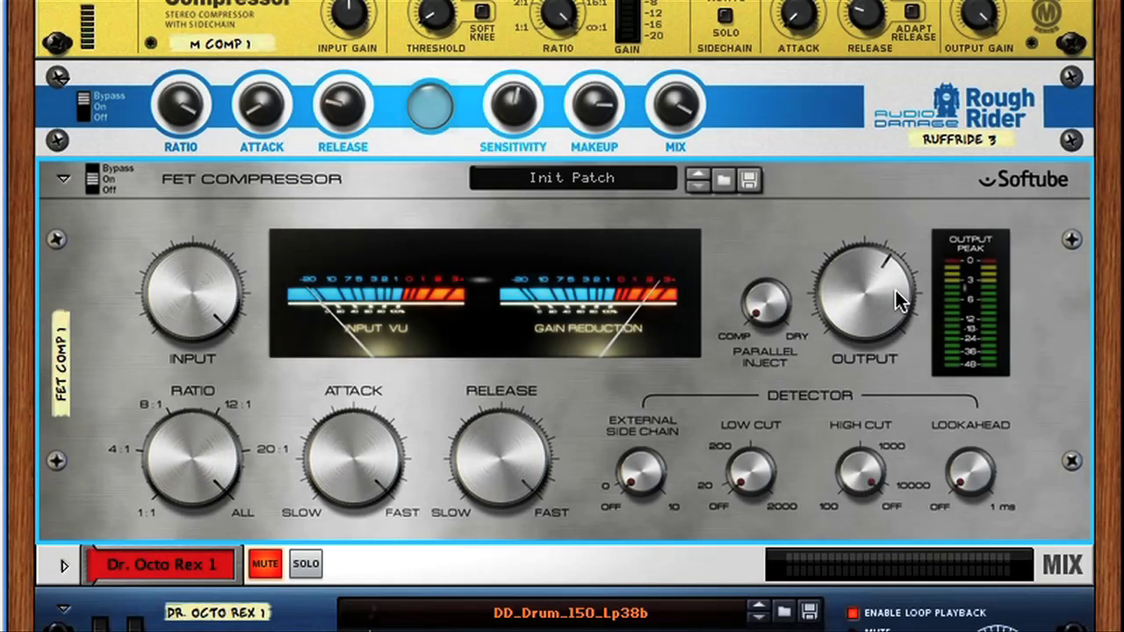
pyautogui.moveTo(765, 304)
pyautogui.moveTo(192, 292)
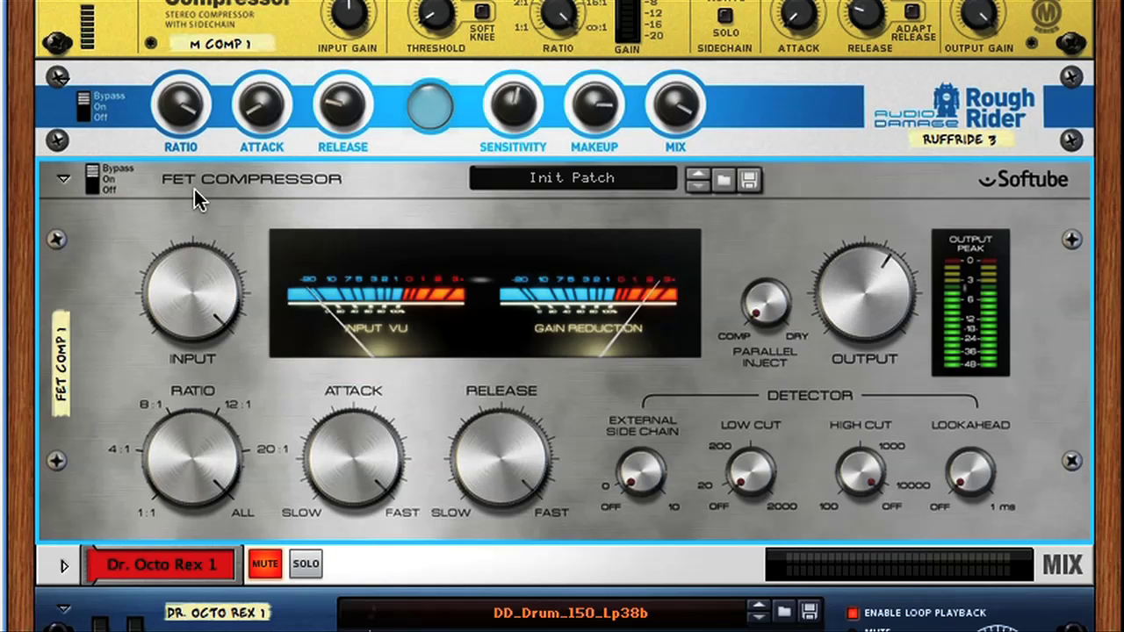
pyautogui.click(91, 178)
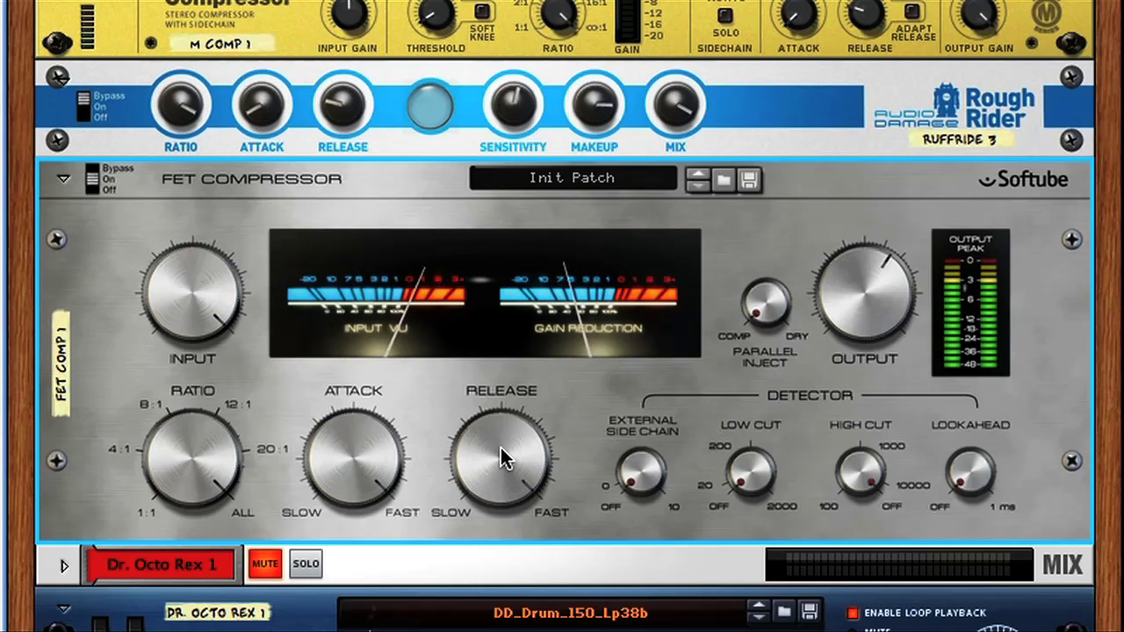
# - Slow the FET Compressor's release moderately, and compare it with the Rough Rider by alternating which compressor is on and which is bypassed
pyautogui.moveTo(502, 449); pyautogui.dragTo(498, 471)
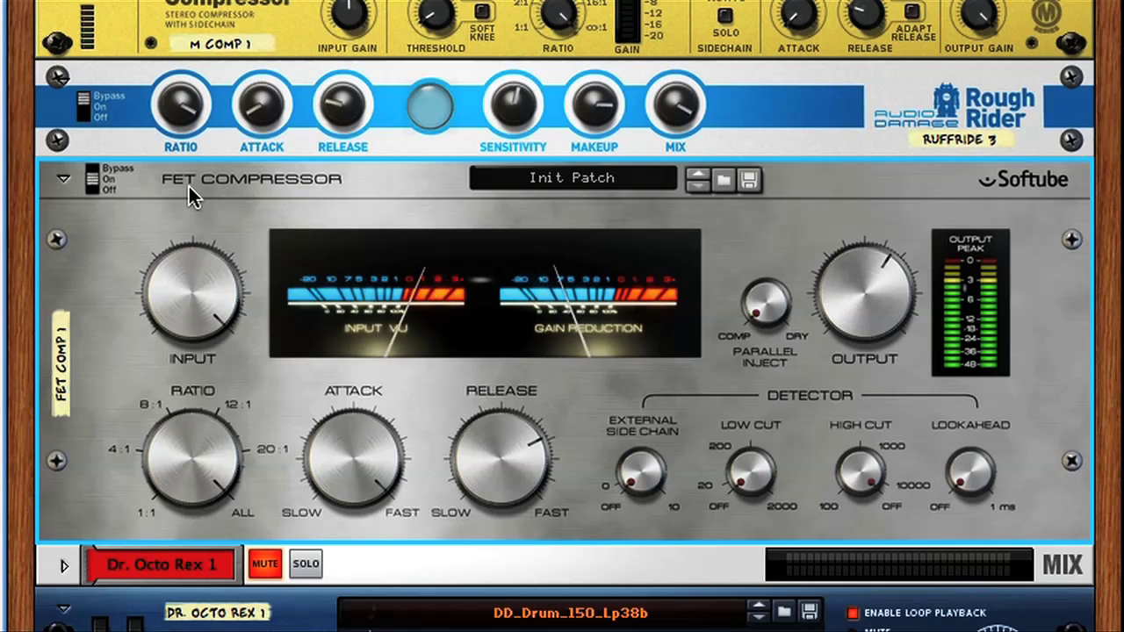
pyautogui.click(93, 182)
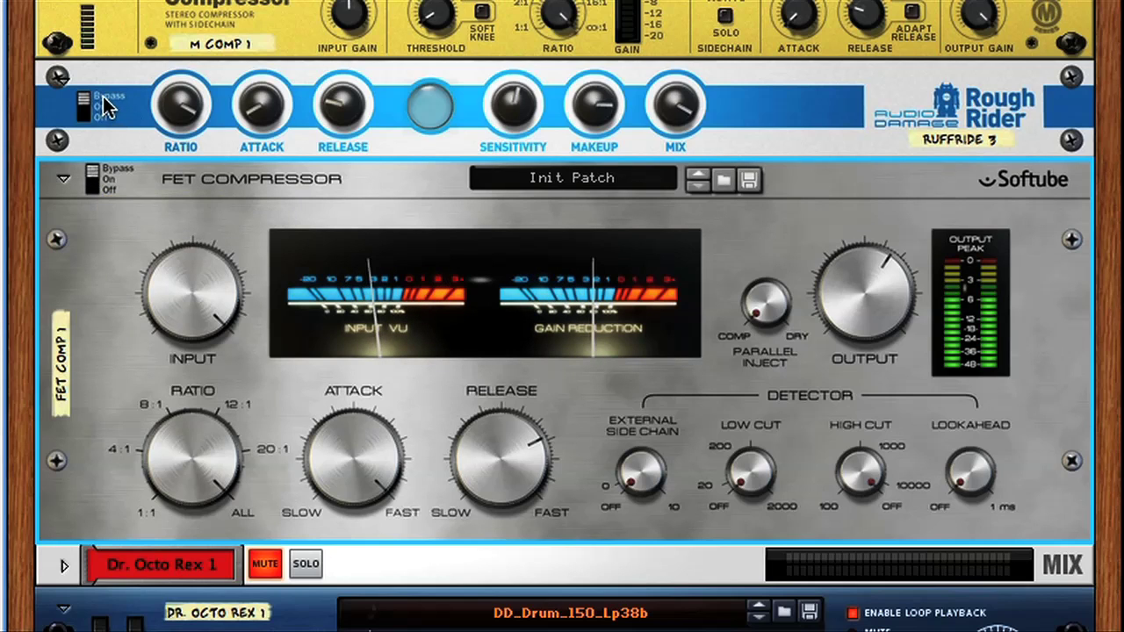
pyautogui.click(83, 106)
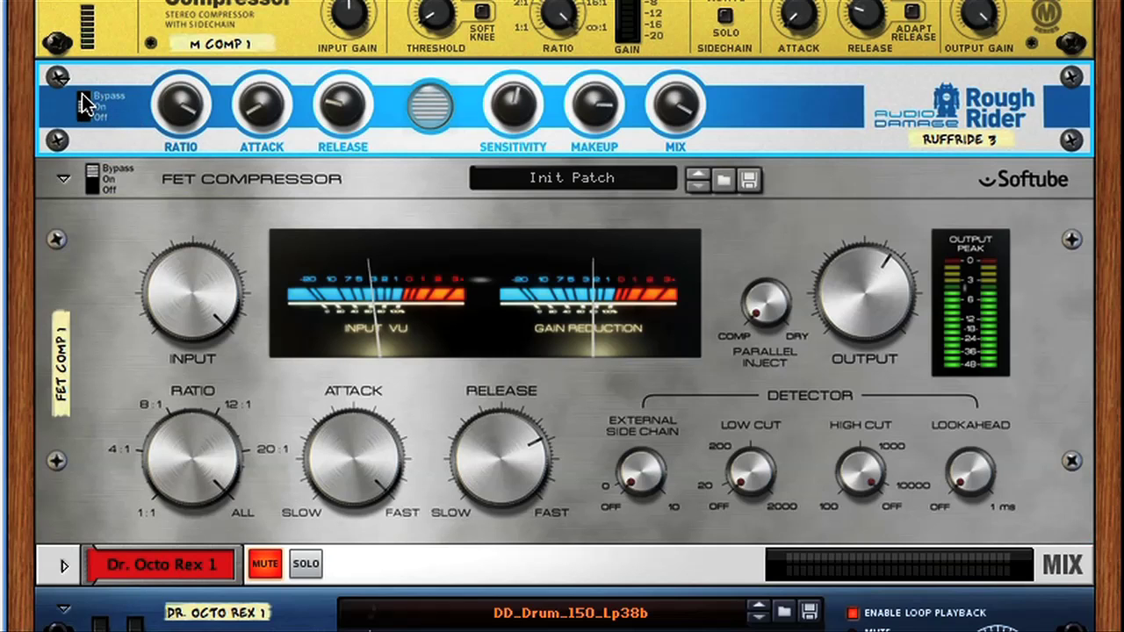
pyautogui.click(84, 98)
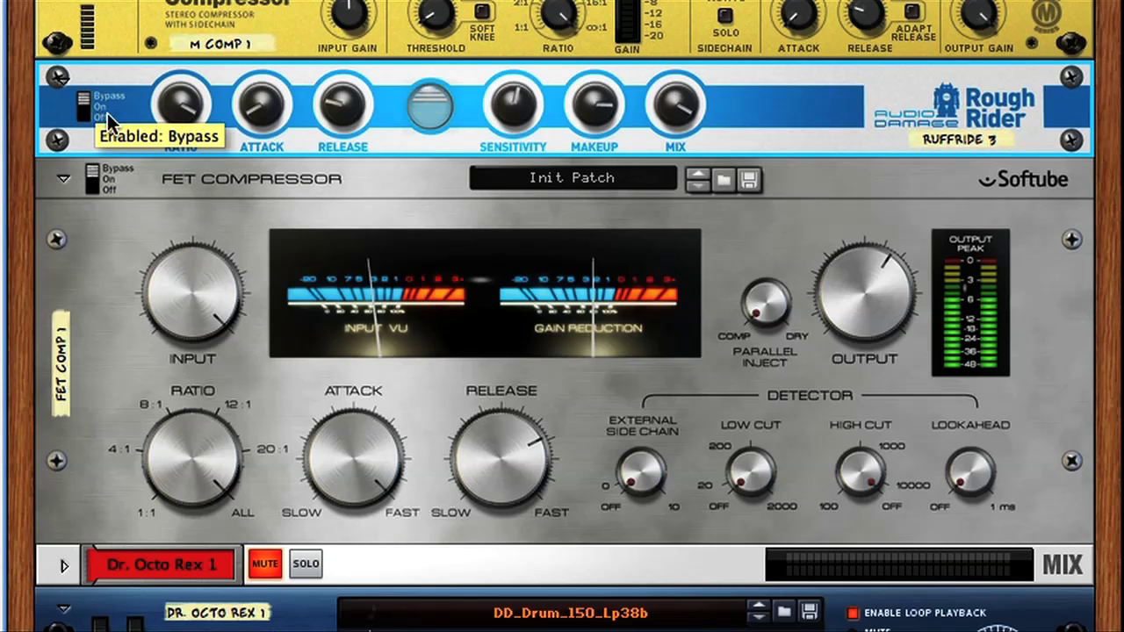
pyautogui.click(93, 179)
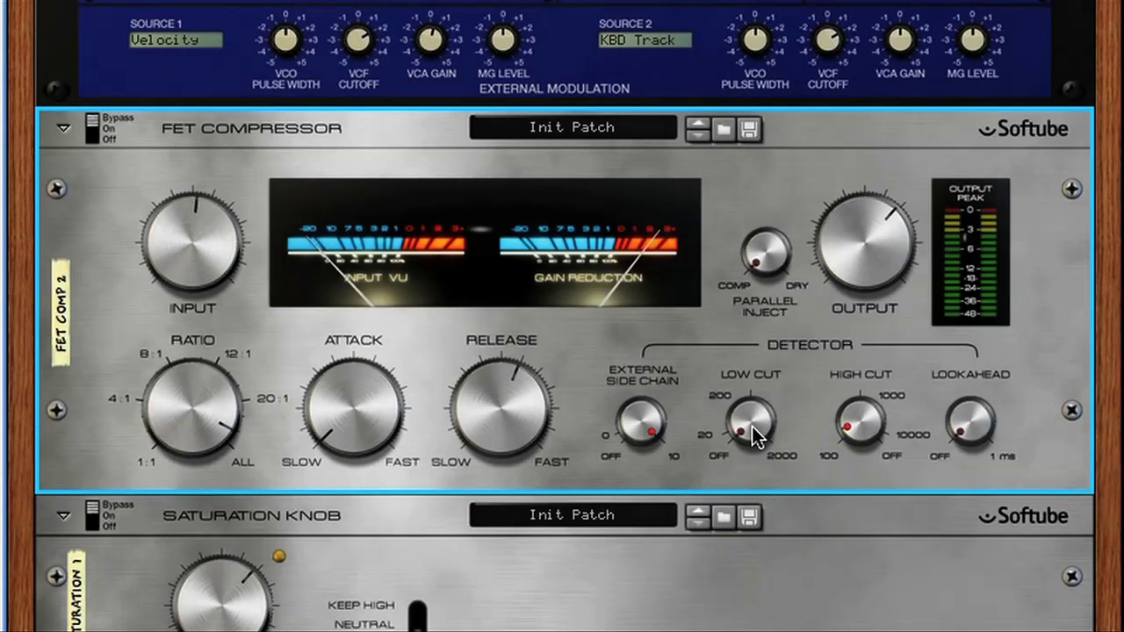
# - Try raising the detector's low cut on the second FET Compressor to about 200, and reset it to off
pyautogui.moveTo(859, 443)
pyautogui.moveTo(753, 441)
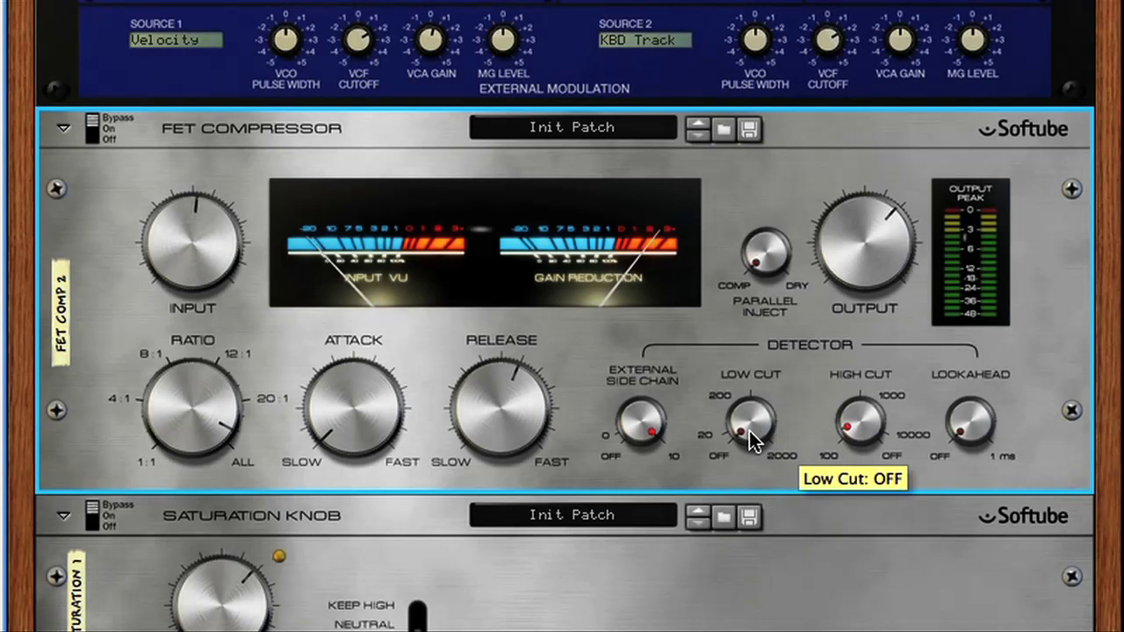
pyautogui.moveTo(753, 442); pyautogui.dragTo(772, 412)
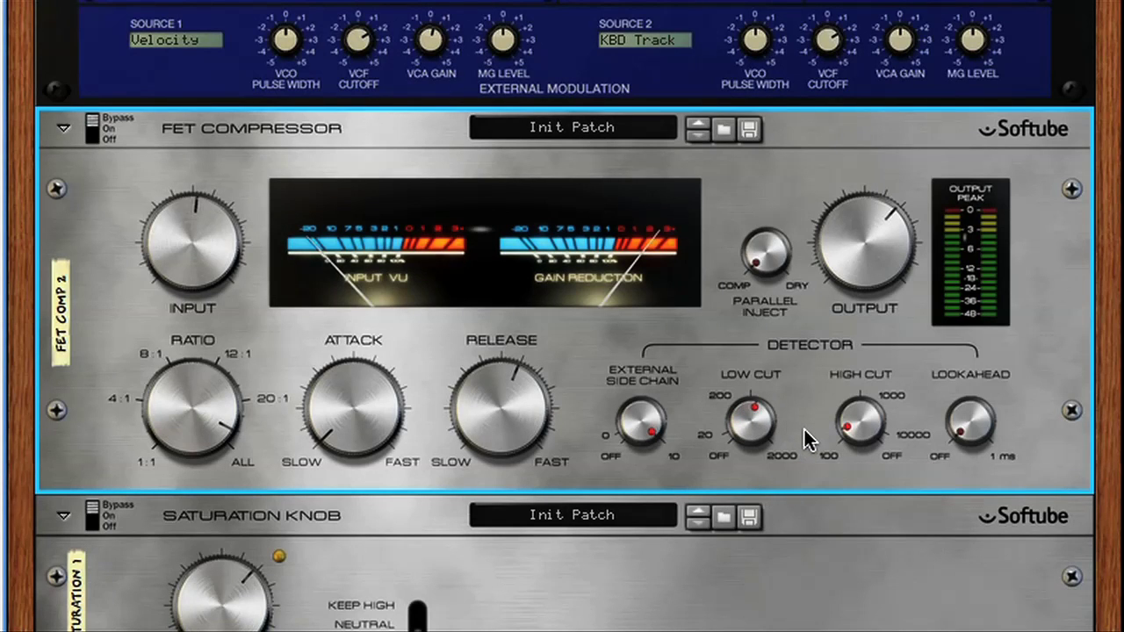
pyautogui.keyDown('ctrl'); pyautogui.click(756, 422); pyautogui.keyUp('ctrl')
# - Examine the second FET Compressor's sidechain cabling on the rack's rear, and the Polysix, Saturation Knob and Trident equaliser around it
pyautogui.press('Tab')
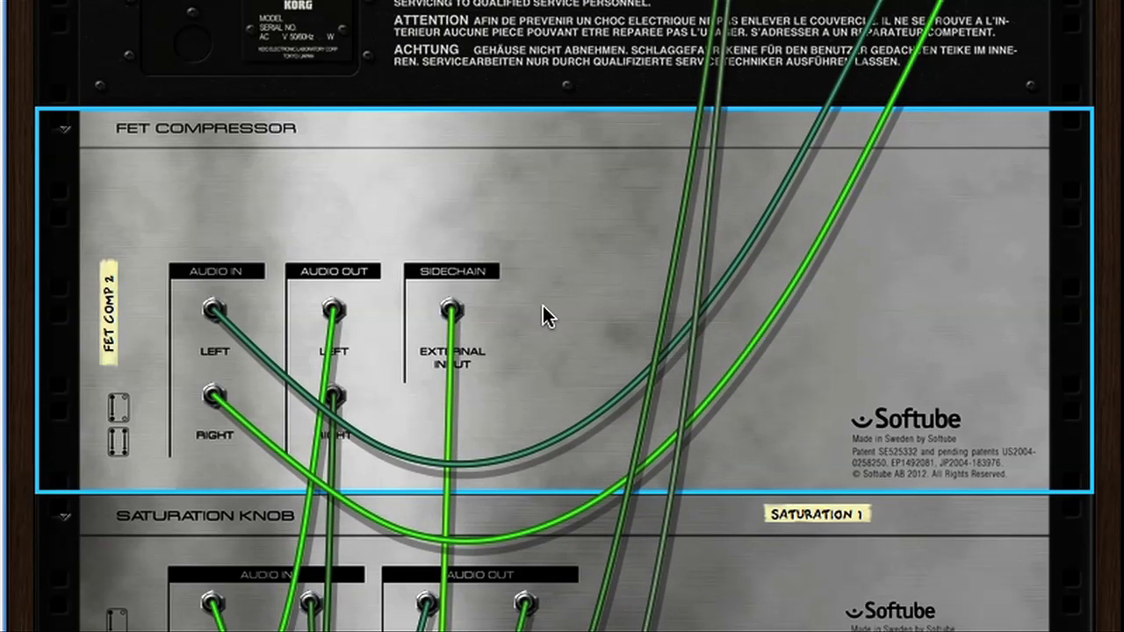
pyautogui.press('Tab')
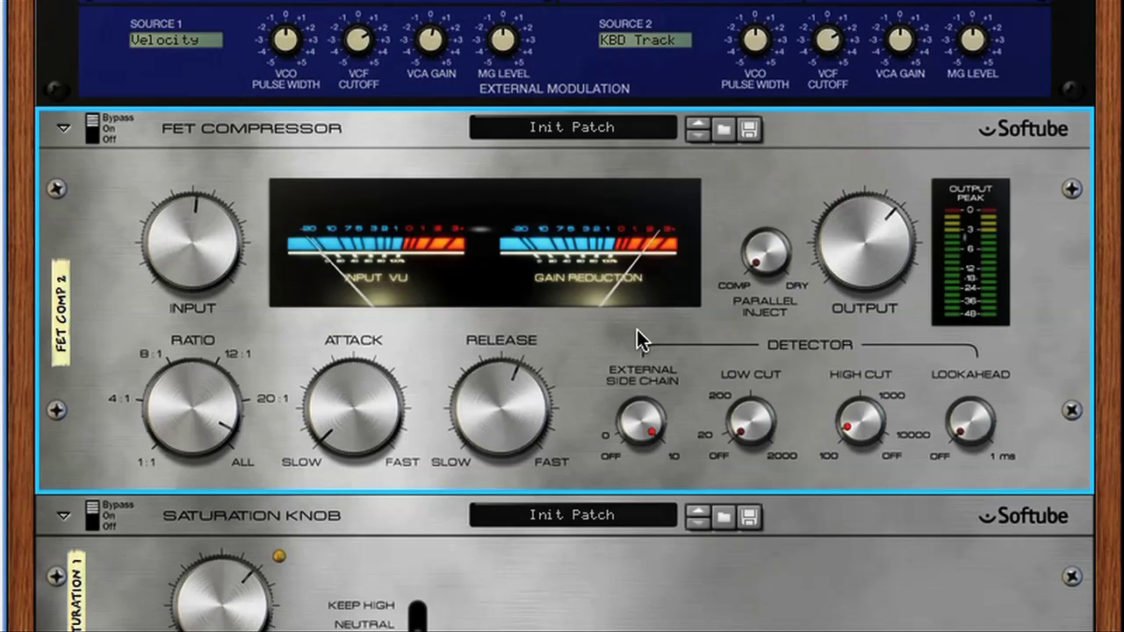
pyautogui.scroll(10, 638, 340)
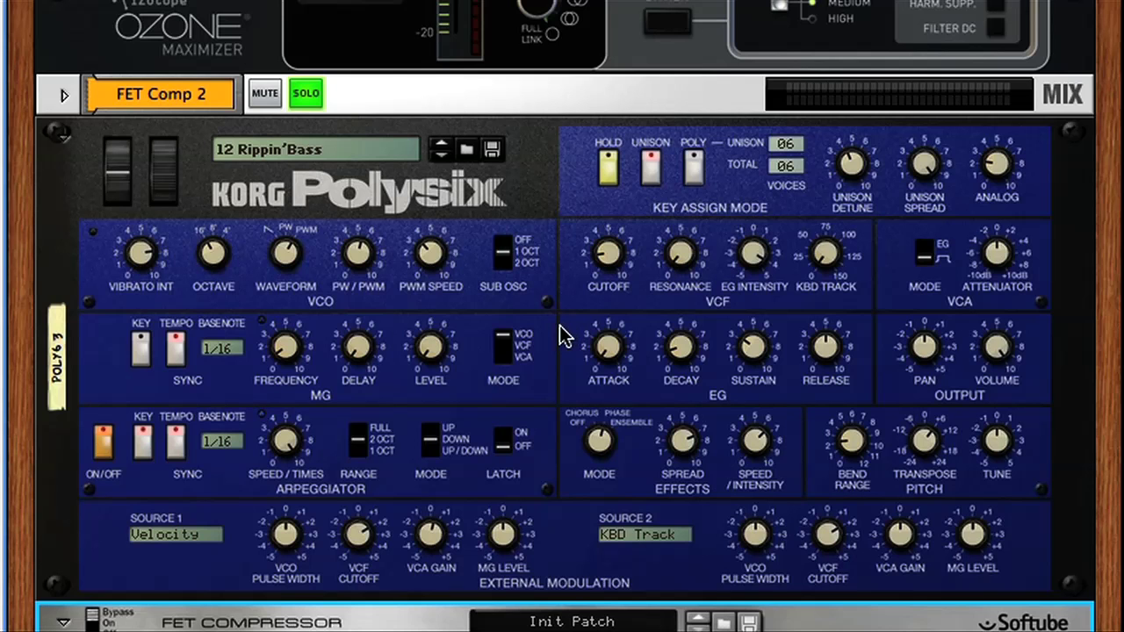
pyautogui.scroll(-10, 559, 324)
pyautogui.scroll(-1, 562, 334)
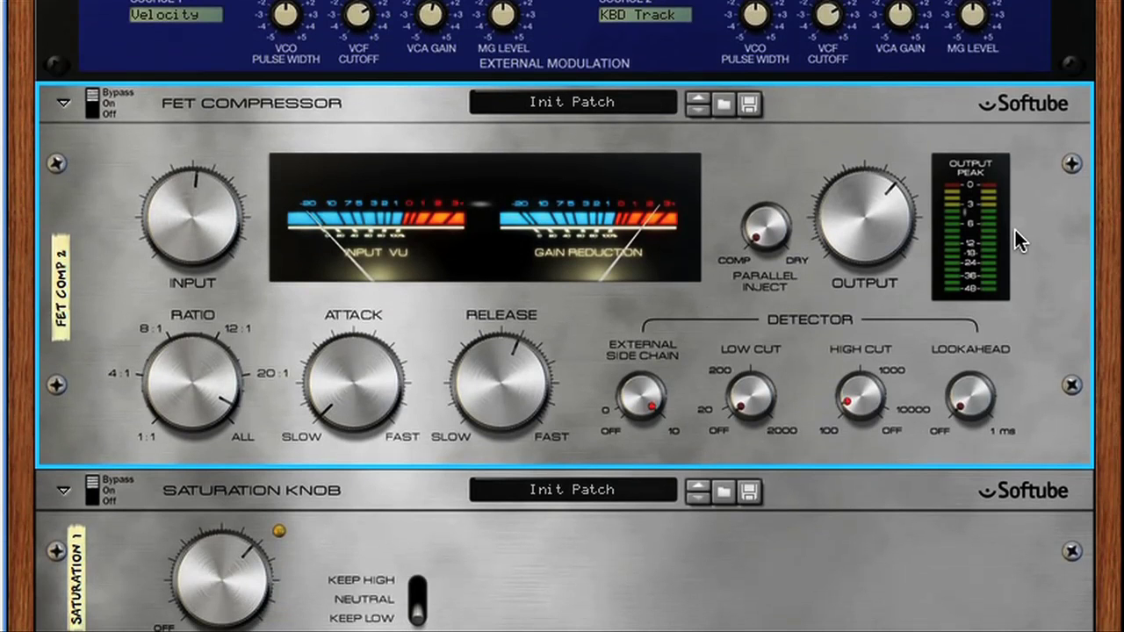
pyautogui.scroll(-16, 856, 303)
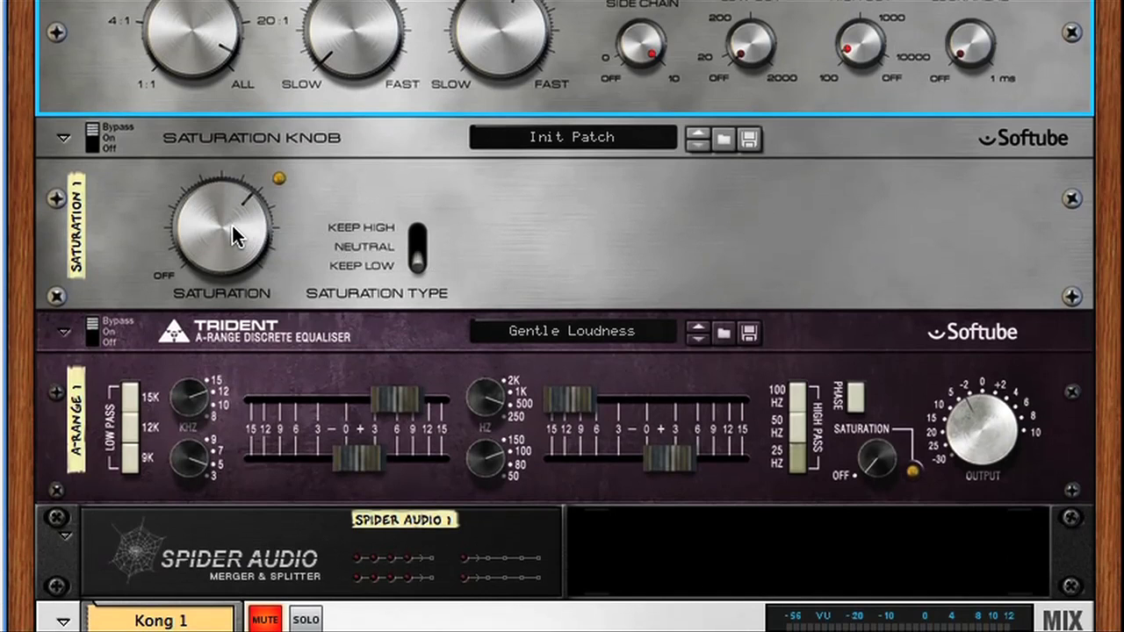
pyautogui.moveTo(232, 225)
pyautogui.scroll(5, 540, 254)
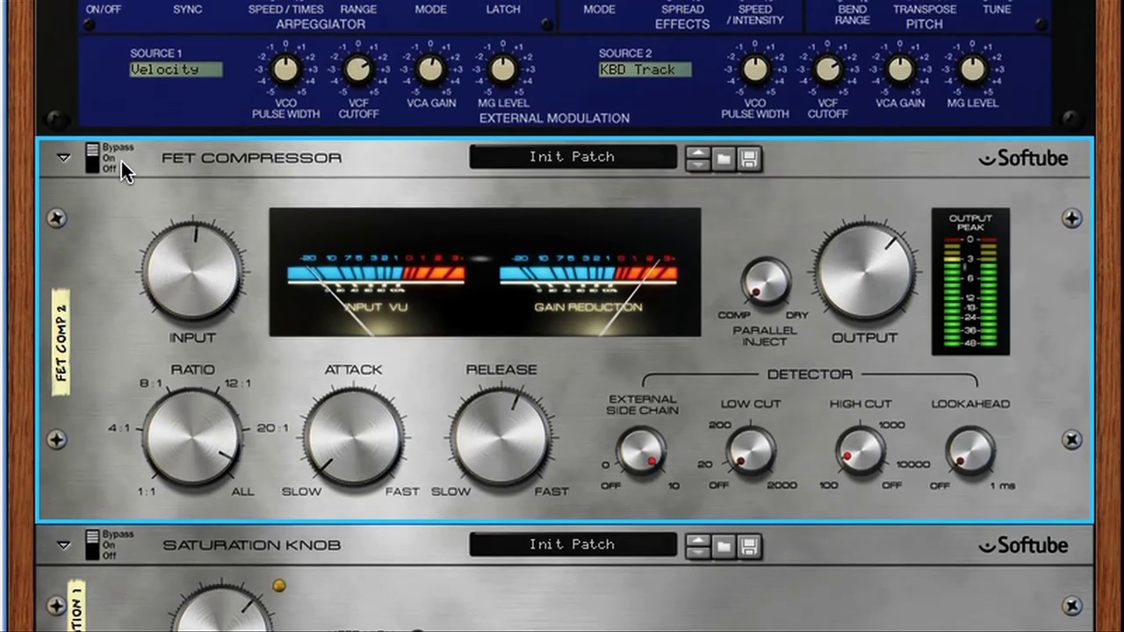
# - Switch on the second FET Compressor and the Saturation Knob below it for the Polysix bass
pyautogui.click(93, 161)
pyautogui.click(91, 158)
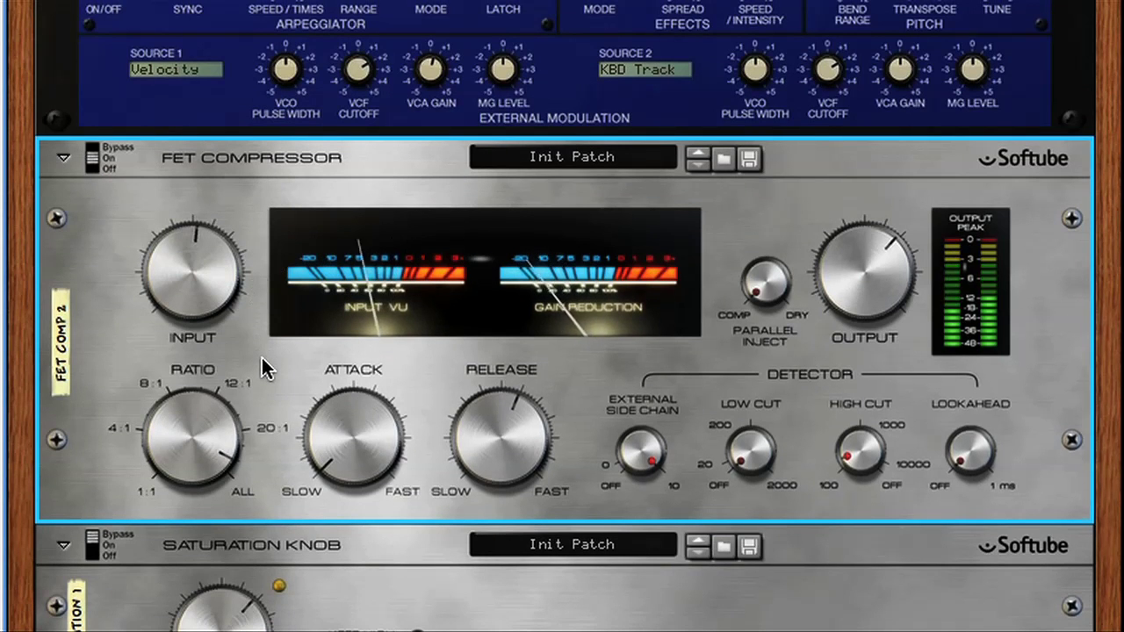
pyautogui.scroll(-5, 262, 357)
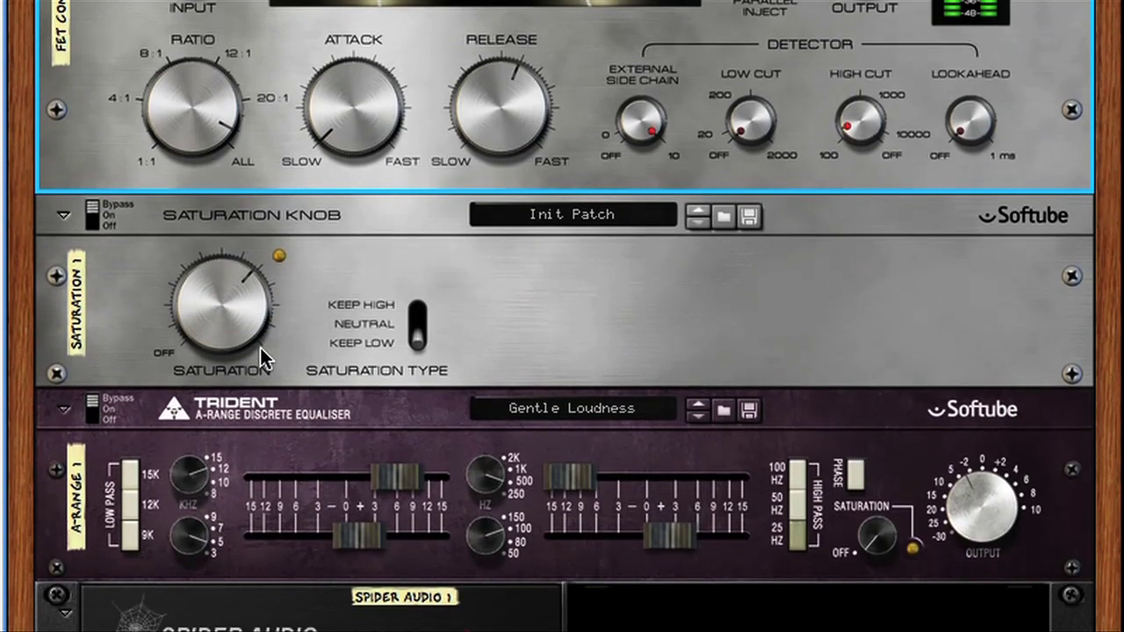
pyautogui.click(93, 217)
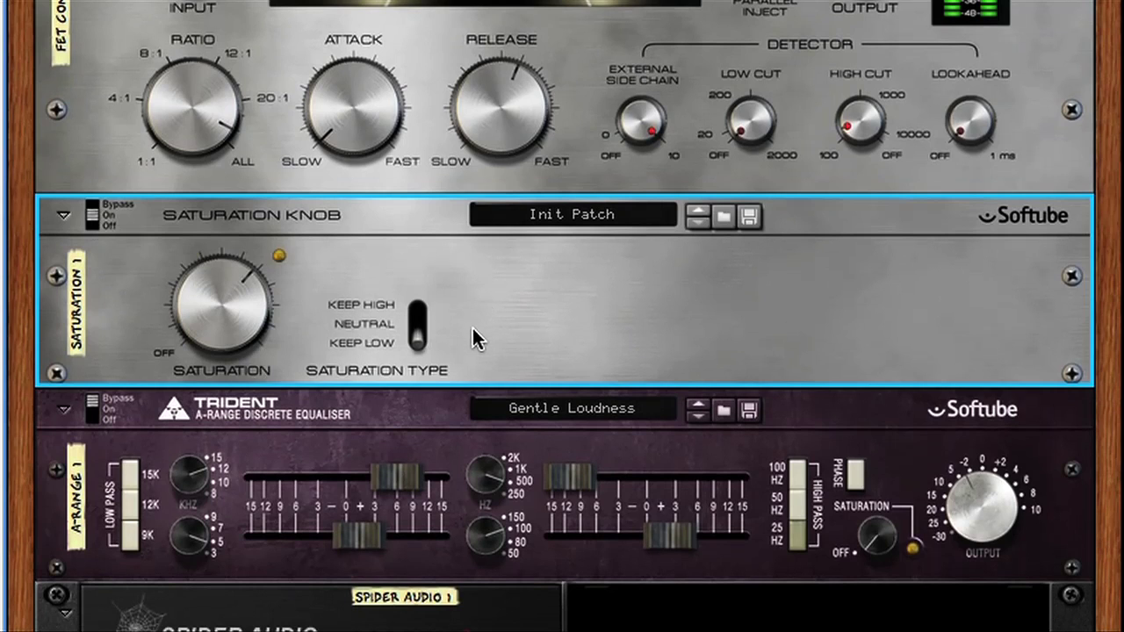
# - Audition the Keep High and Neutral saturation types on the soloed bass, and return to Keep Low
pyautogui.moveTo(416, 333); pyautogui.dragTo(412, 260)
pyautogui.moveTo(418, 303); pyautogui.dragTo(418, 329)
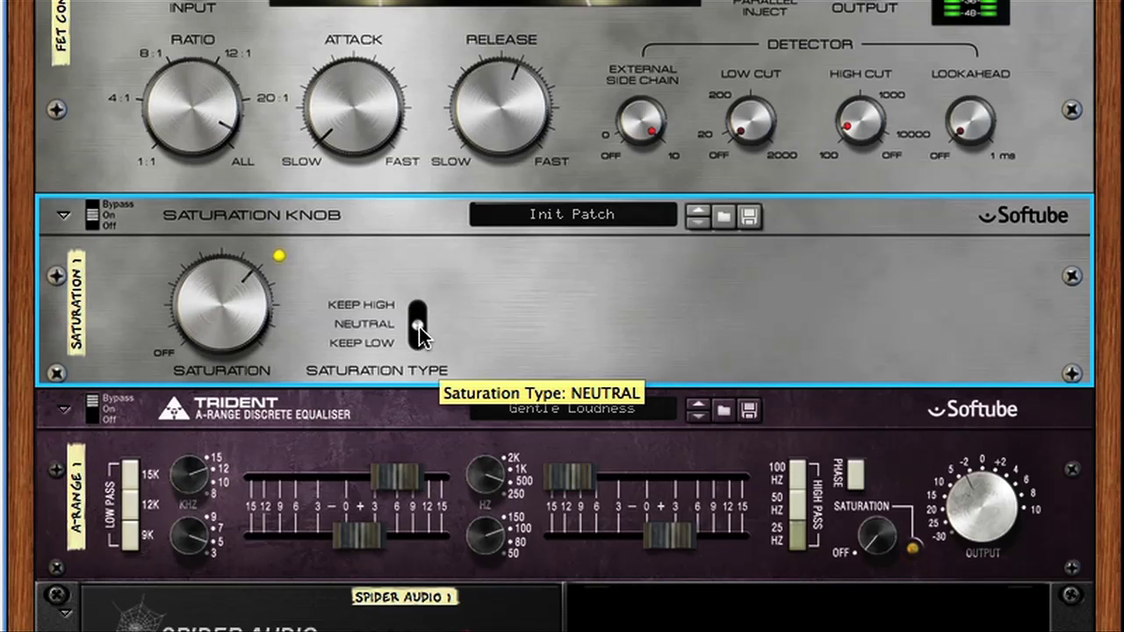
pyautogui.moveTo(418, 349); pyautogui.dragTo(423, 364)
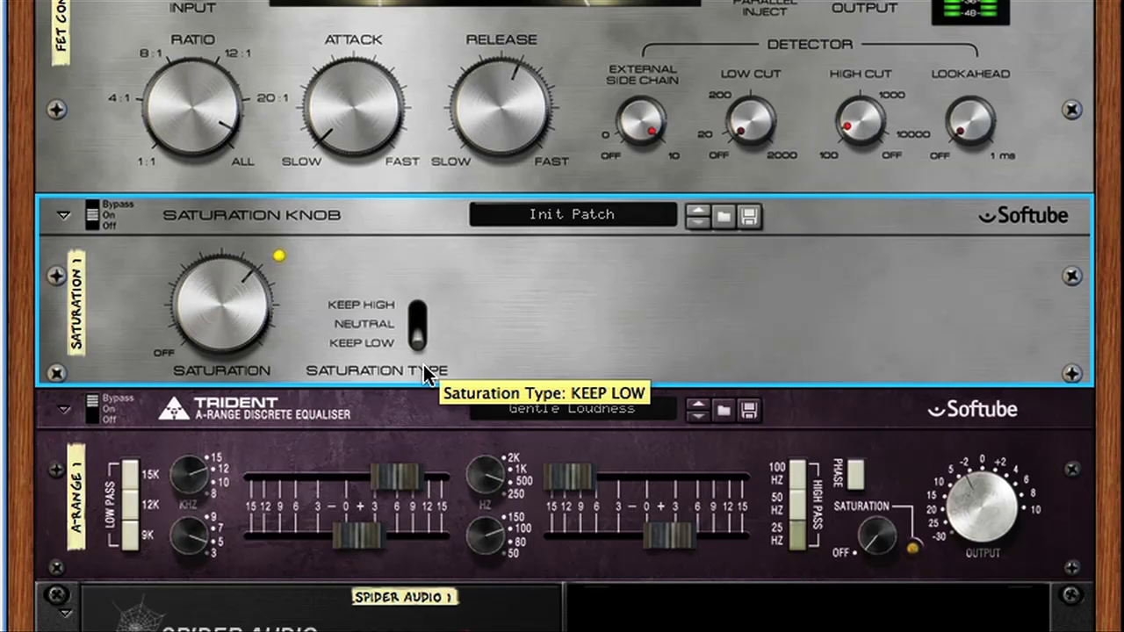
# - Switch on the Trident A-Range equaliser, and unsolo the FET Comp 2 mix channel to hear the bass with the other tracks
pyautogui.click(92, 411)
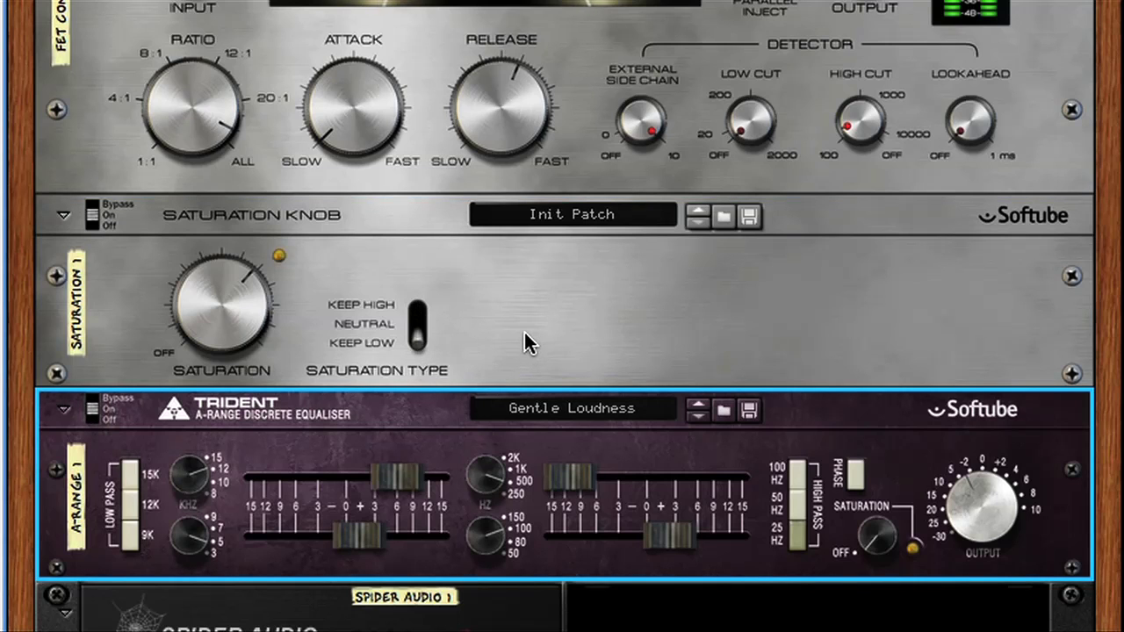
pyautogui.scroll(10, 524, 334)
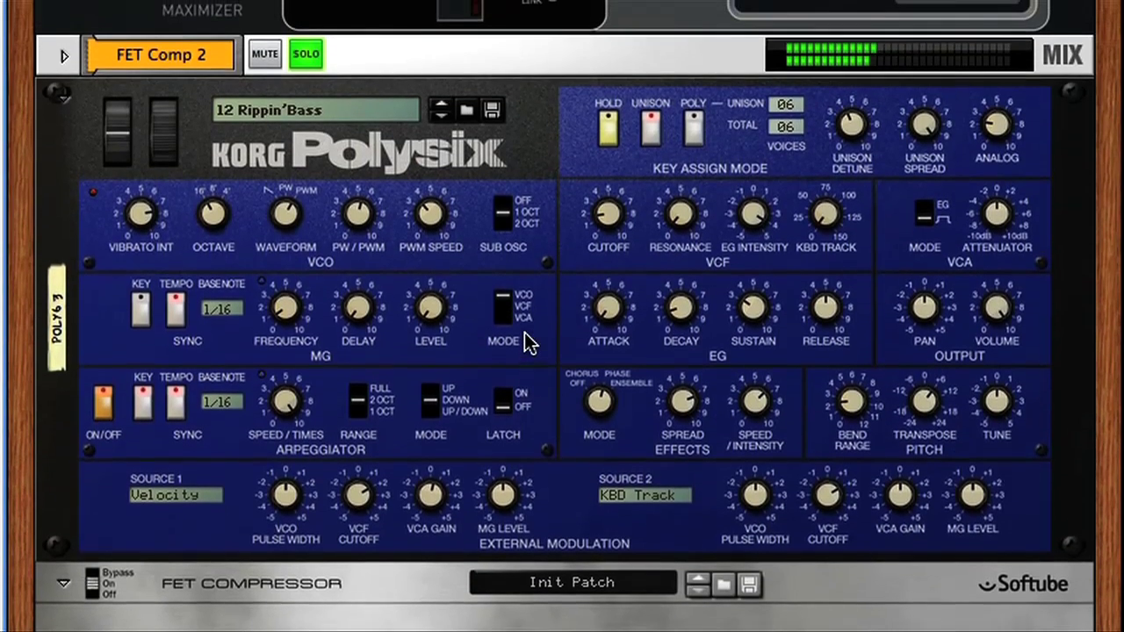
pyautogui.click(306, 54)
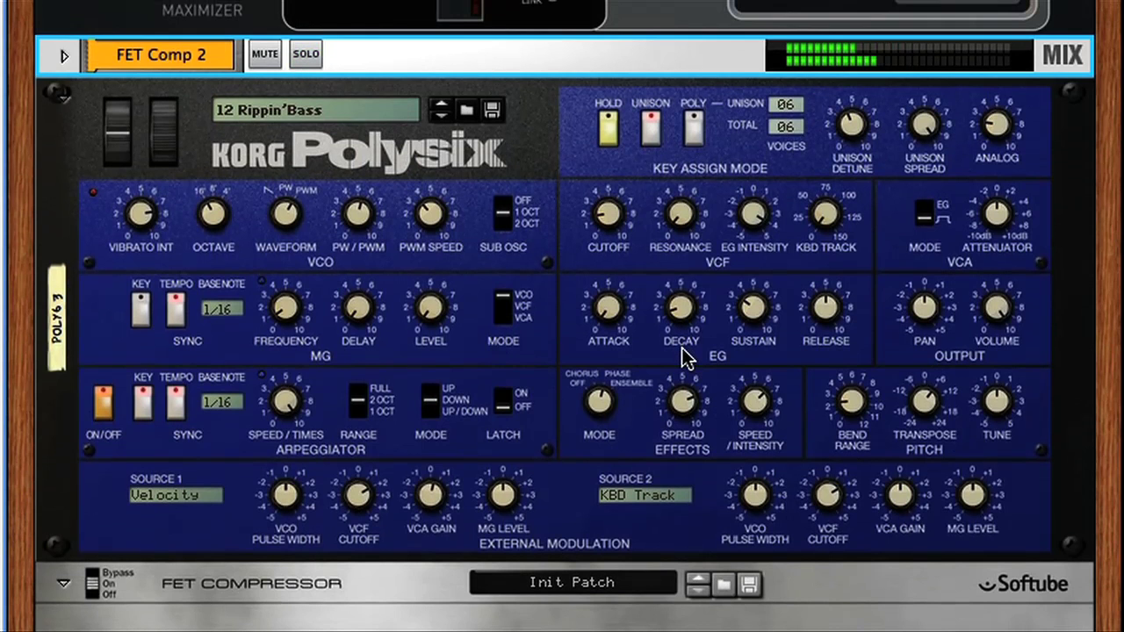
# - Compare the Saturation Knob's Keep High type within the unsoloed mix, and set it back to Keep Low
pyautogui.scroll(-8, 683, 351)
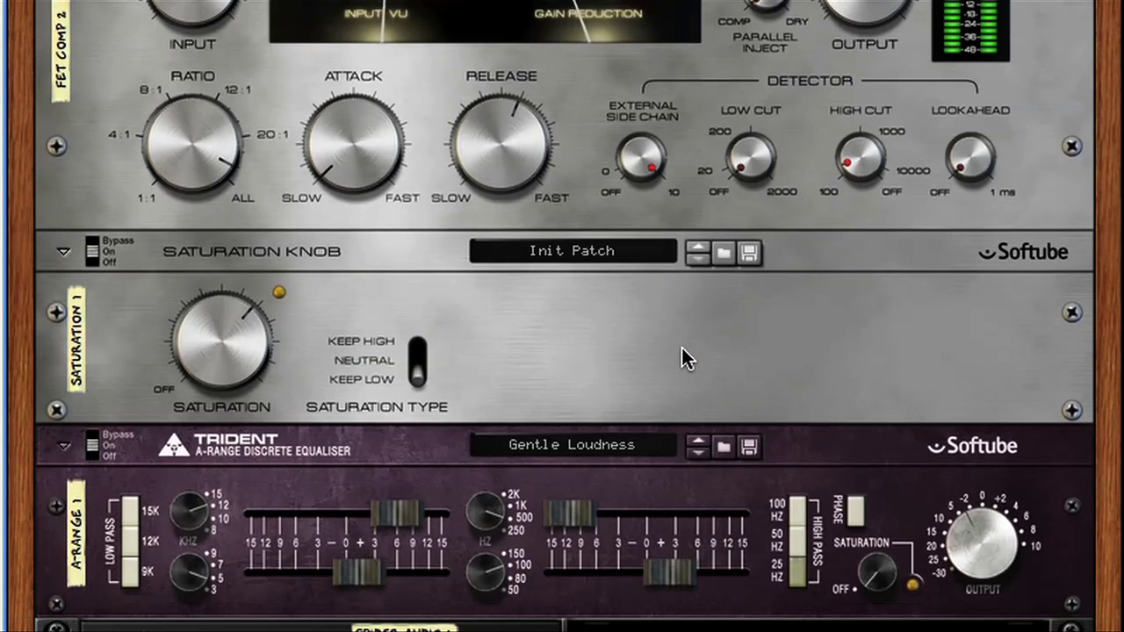
pyautogui.click(414, 254)
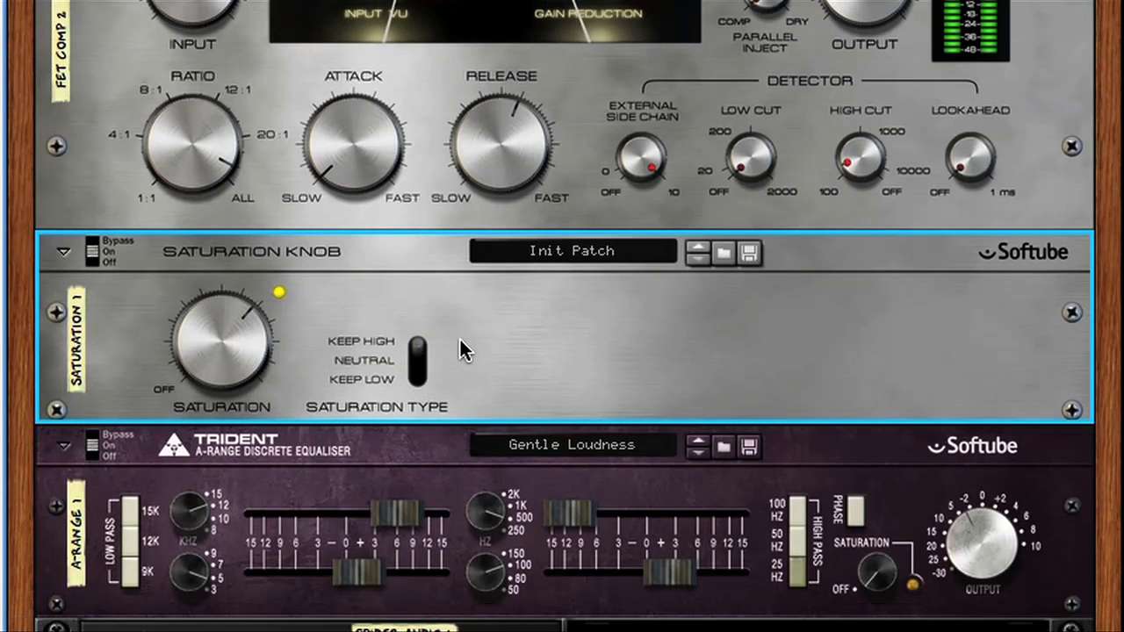
pyautogui.click(416, 342)
pyautogui.moveTo(421, 397); pyautogui.dragTo(419, 429)
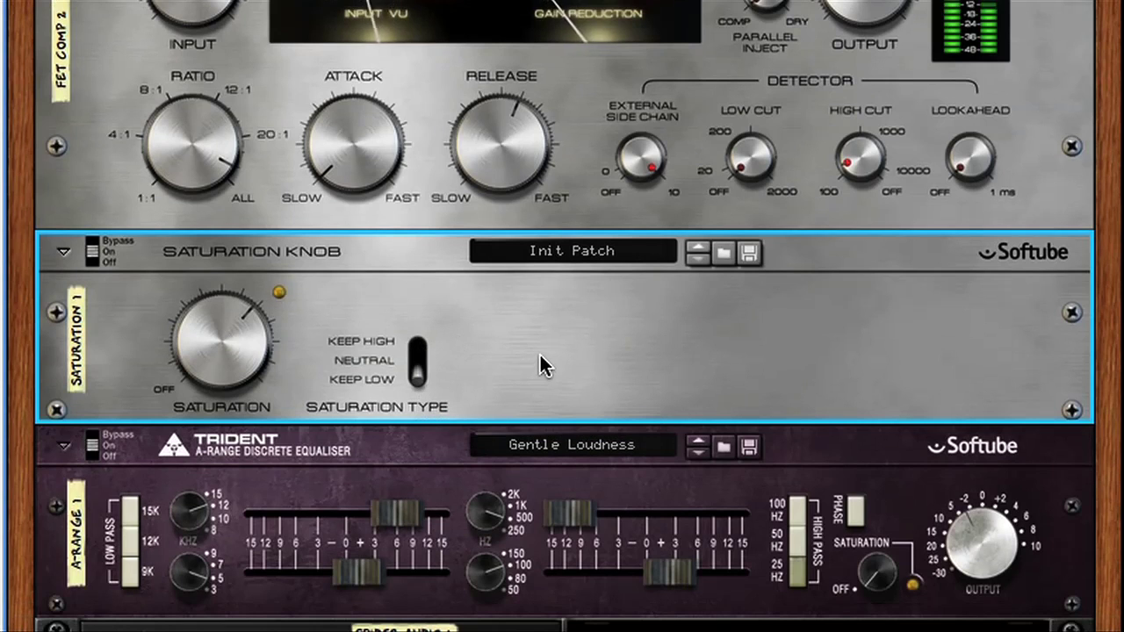